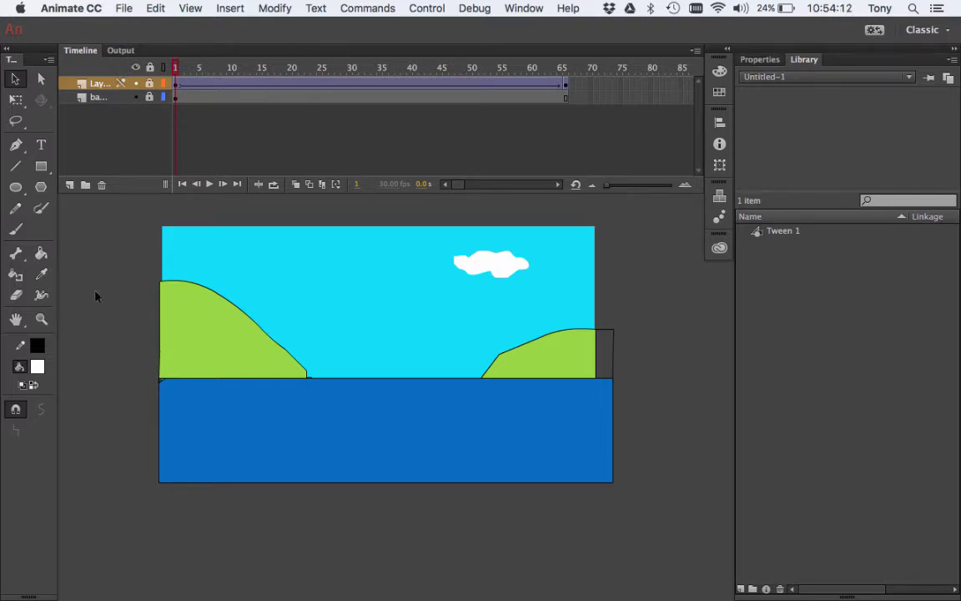
Preview the landscape scene's cloud tween drifting left through frame 66.
click(764, 60)
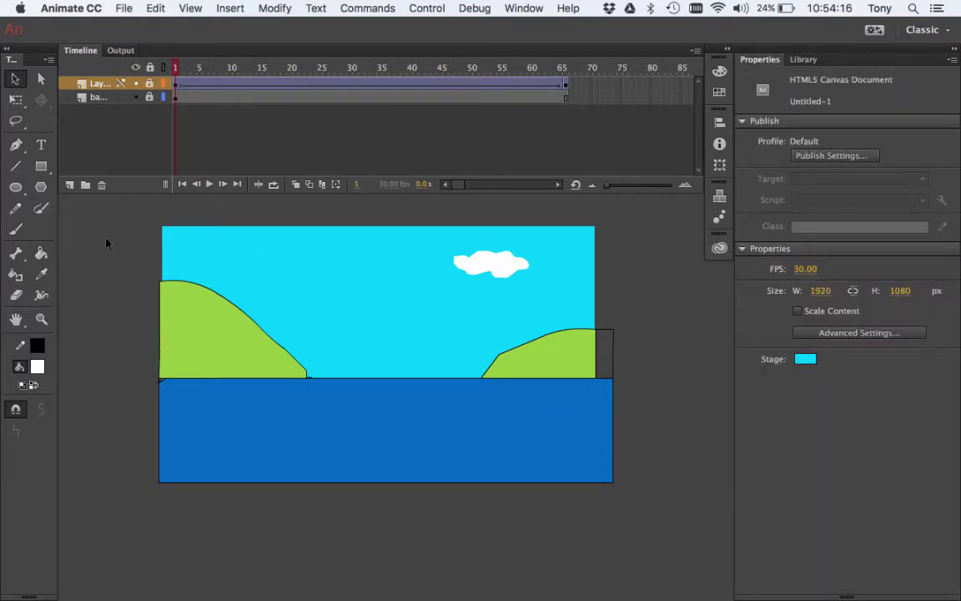
click(209, 185)
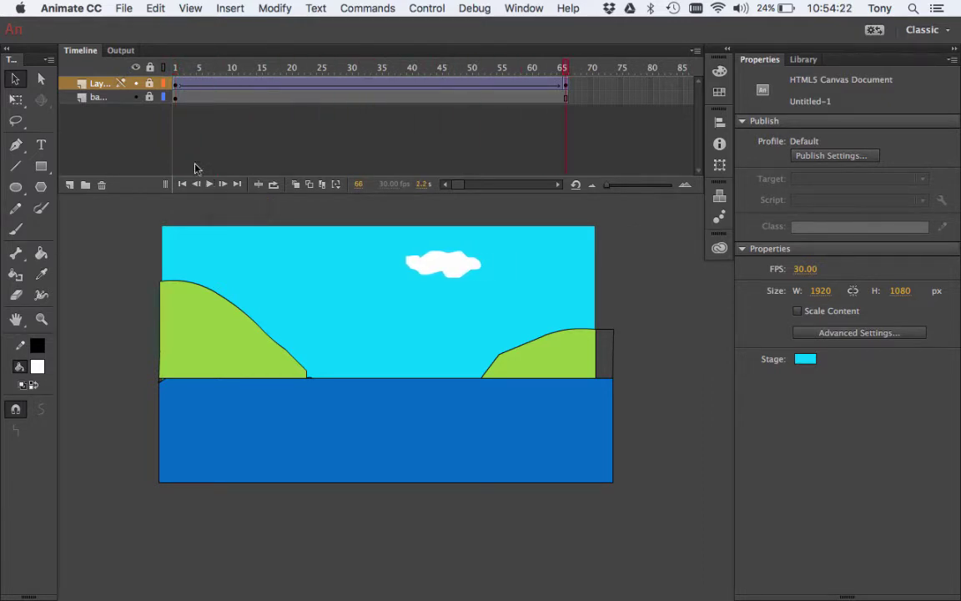
click(222, 7)
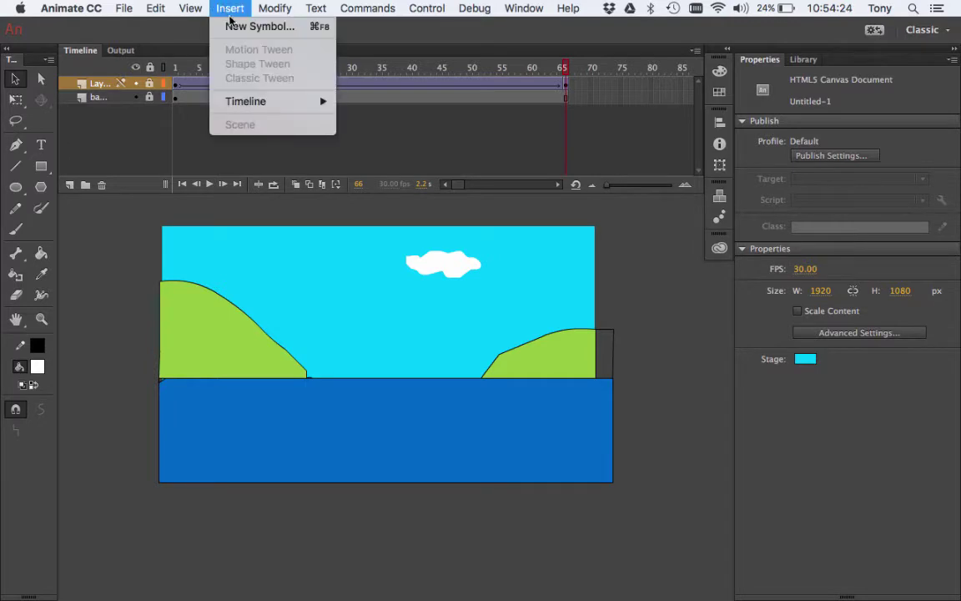
Create a new Movie Clip symbol named 'bird' and enter its editing stage.
click(250, 26)
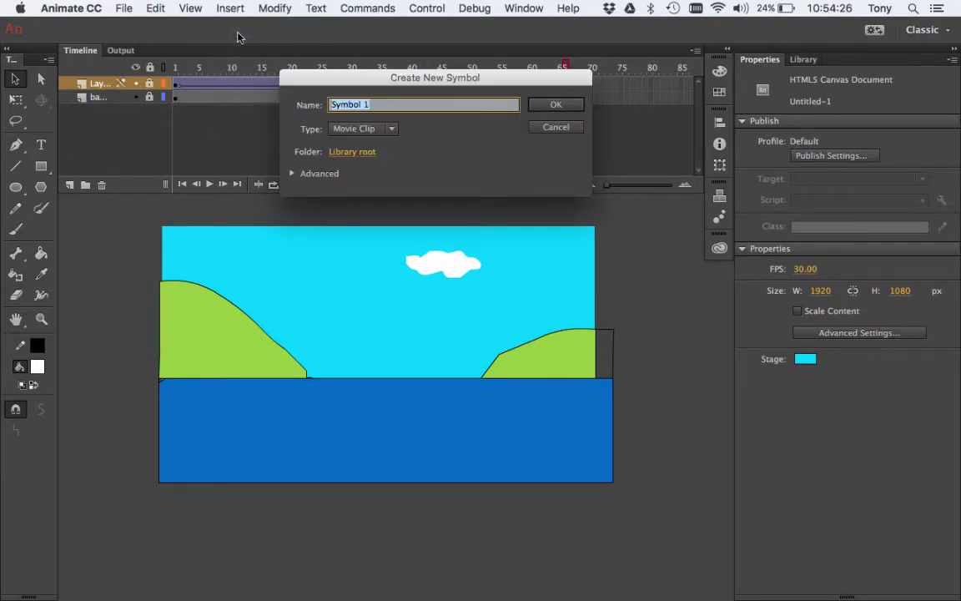
text(bird)
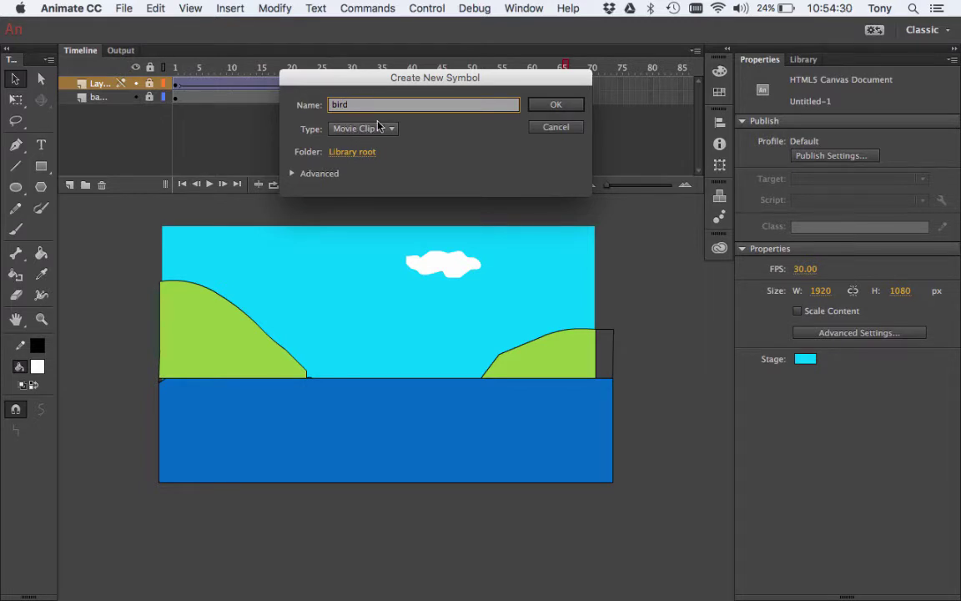
click(553, 103)
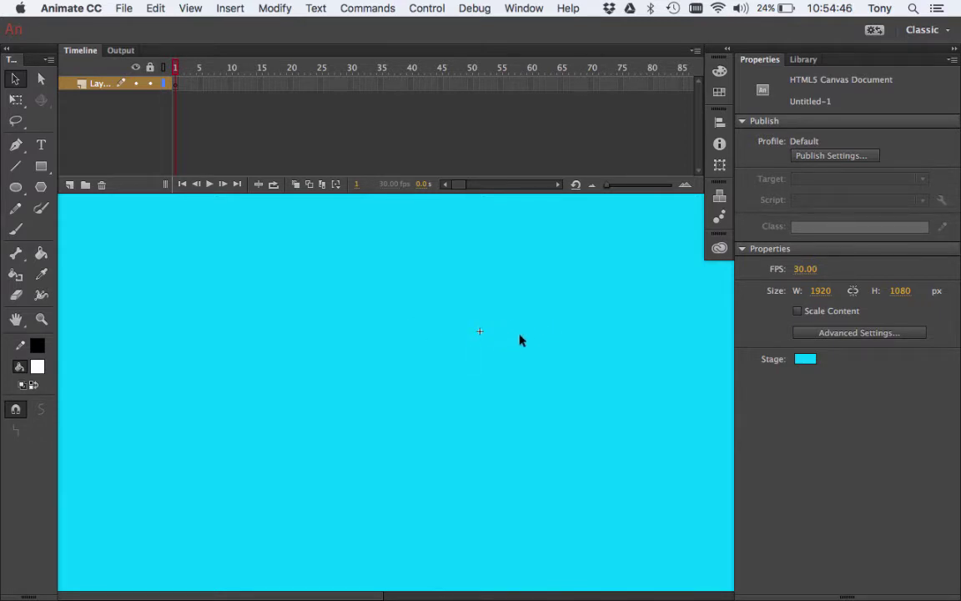
Paint a dark grey bird body with a raised wing using the Brush tool.
click(13, 209)
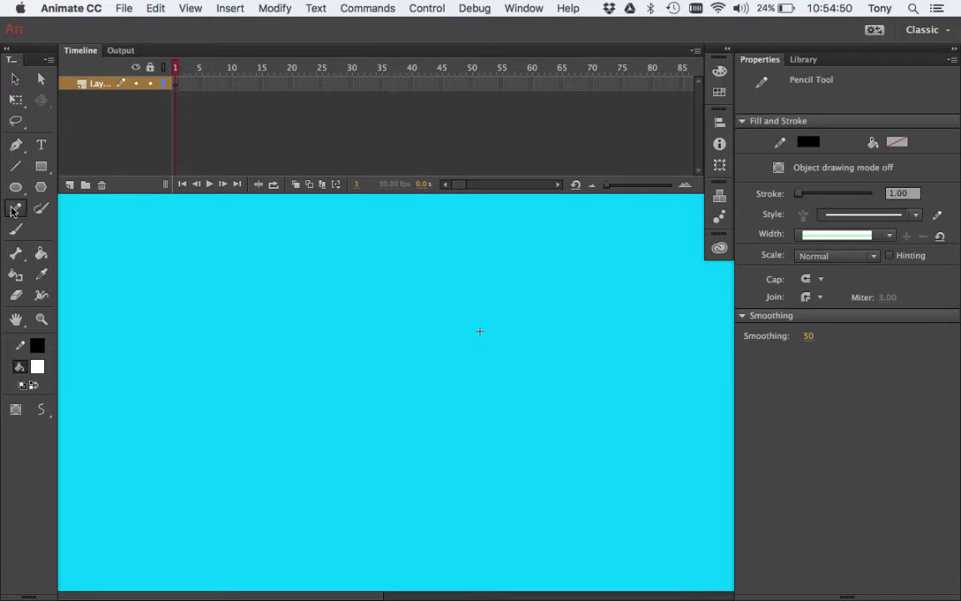
click(14, 232)
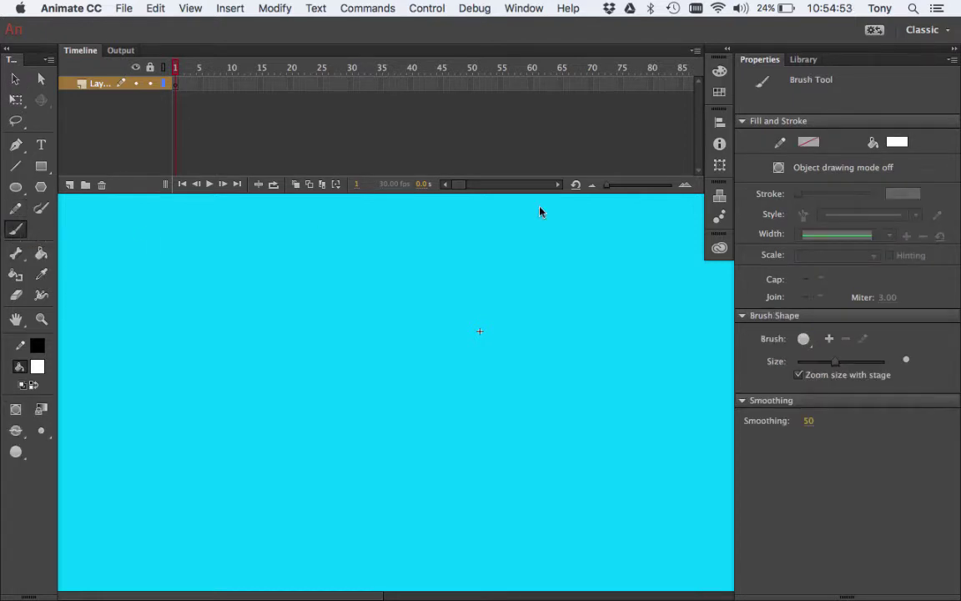
click(897, 142)
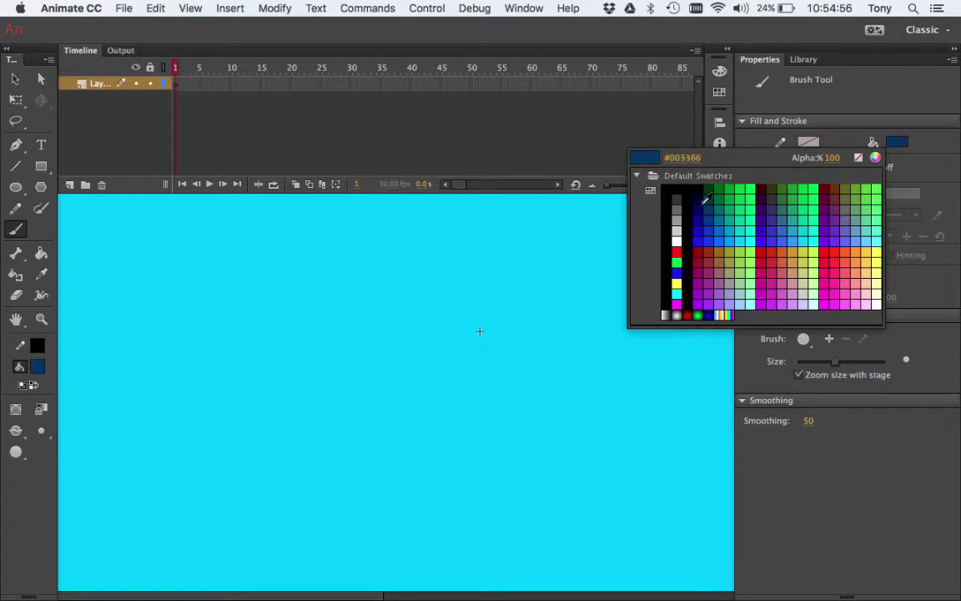
click(676, 199)
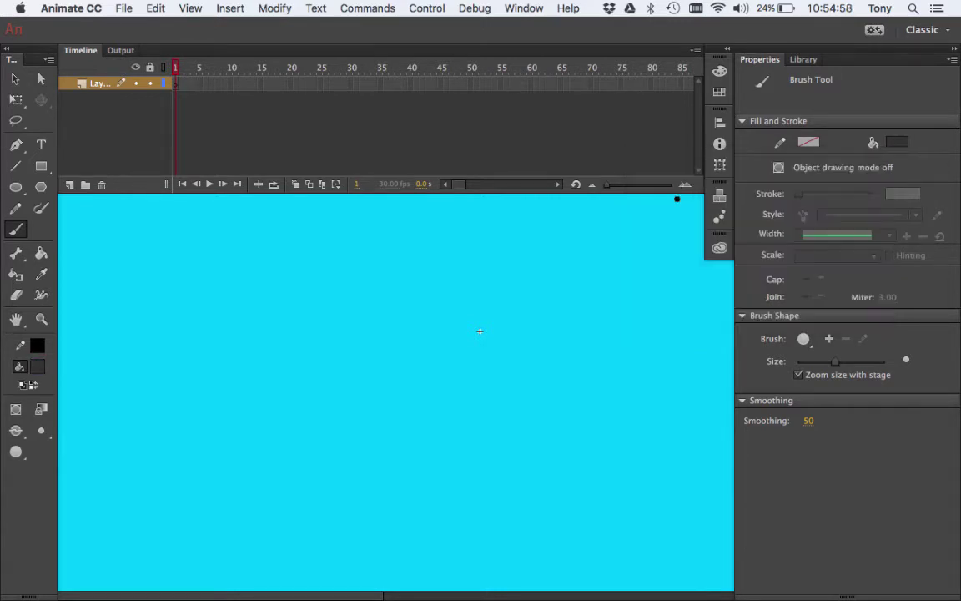
mouse_move(494, 335)
mouse_down()
mouse_move(451, 333)
mouse_move(526, 334)
mouse_move(495, 321)
mouse_move(490, 332)
mouse_up()
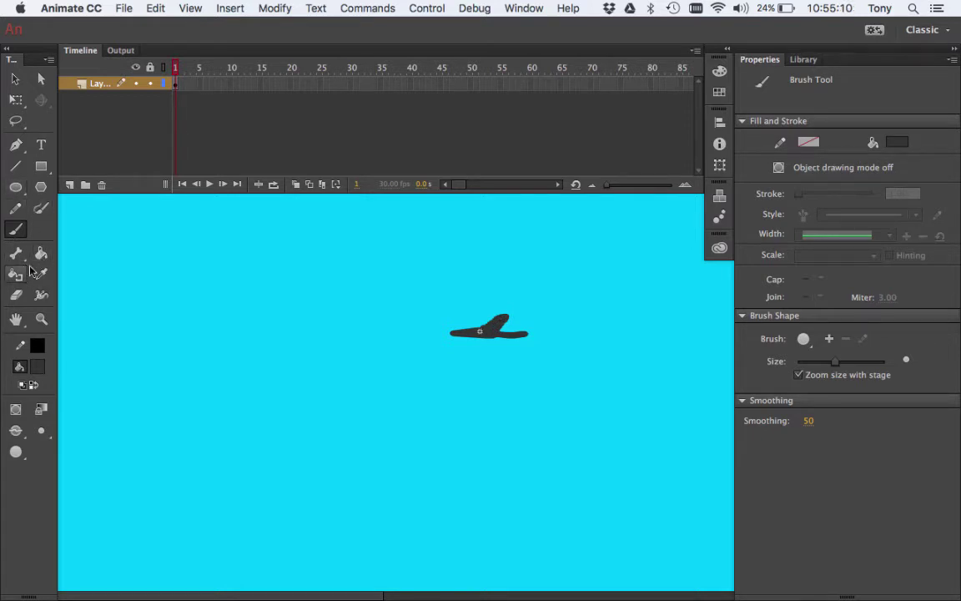
Erase the tip of the bird's raised wing.
click(16, 295)
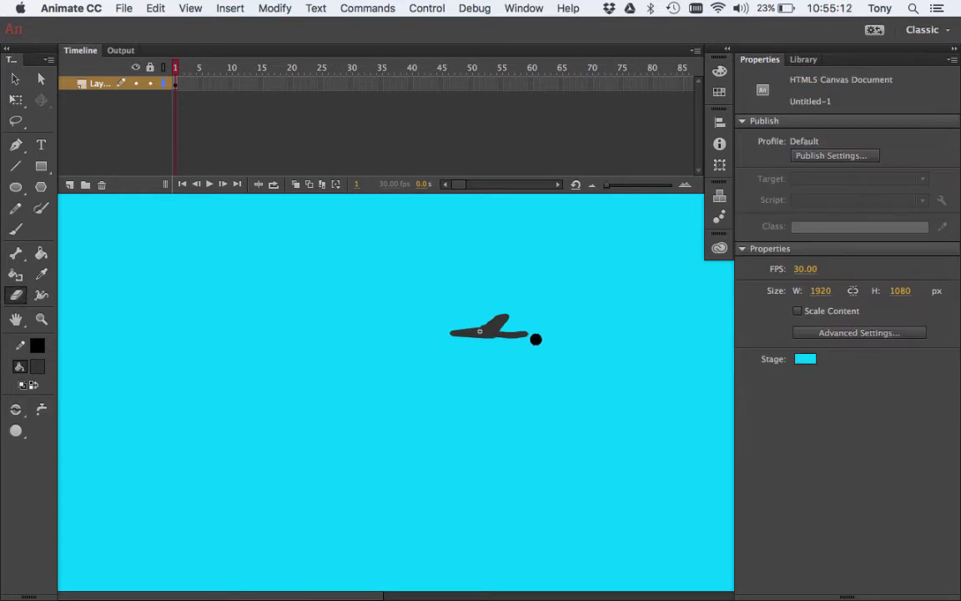
drag(541, 334, 498, 338)
click(199, 85)
Insert a keyframe at frame 5 and erase the raised wing down into a flatter pose.
right_click(199, 86)
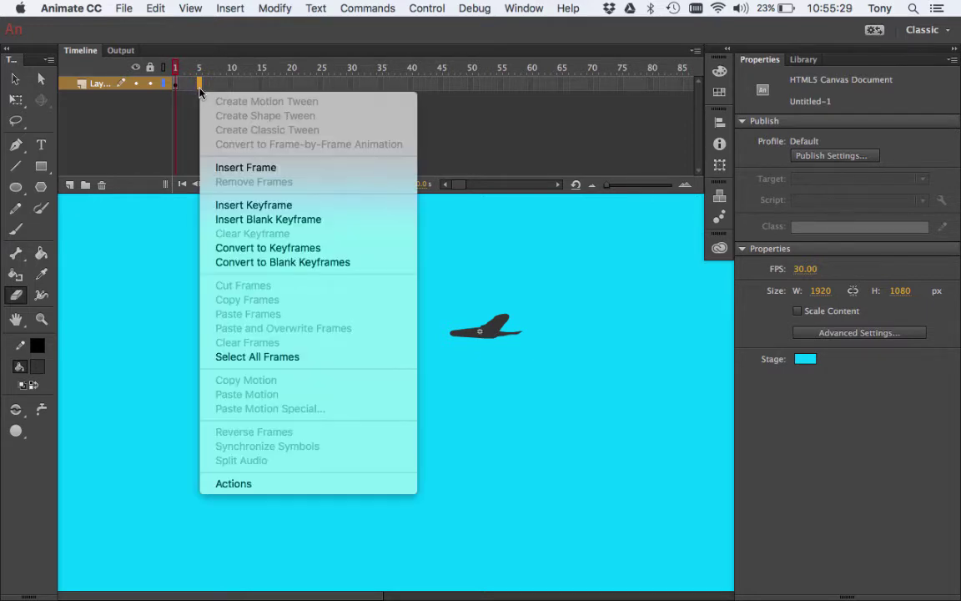
click(250, 206)
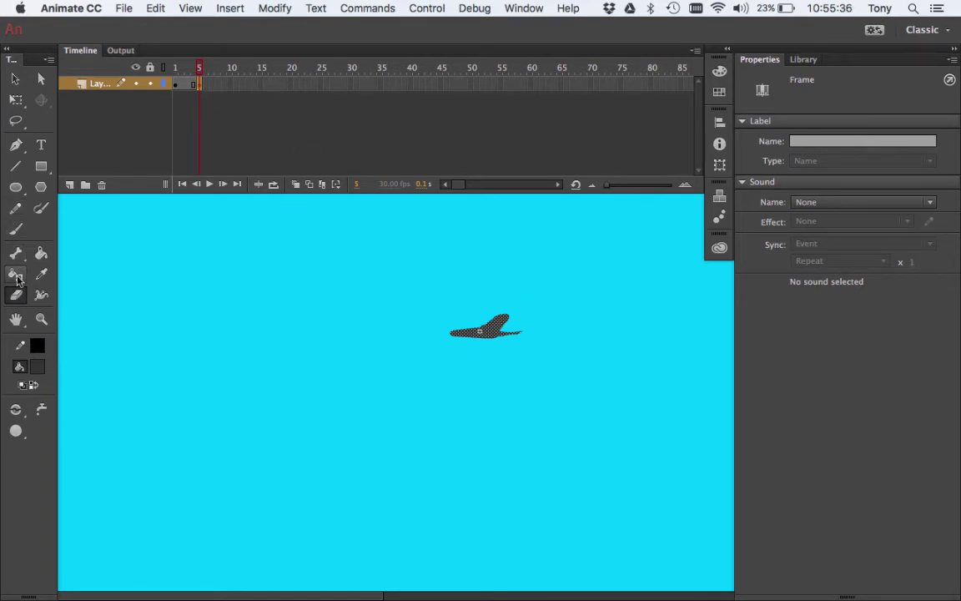
click(508, 311)
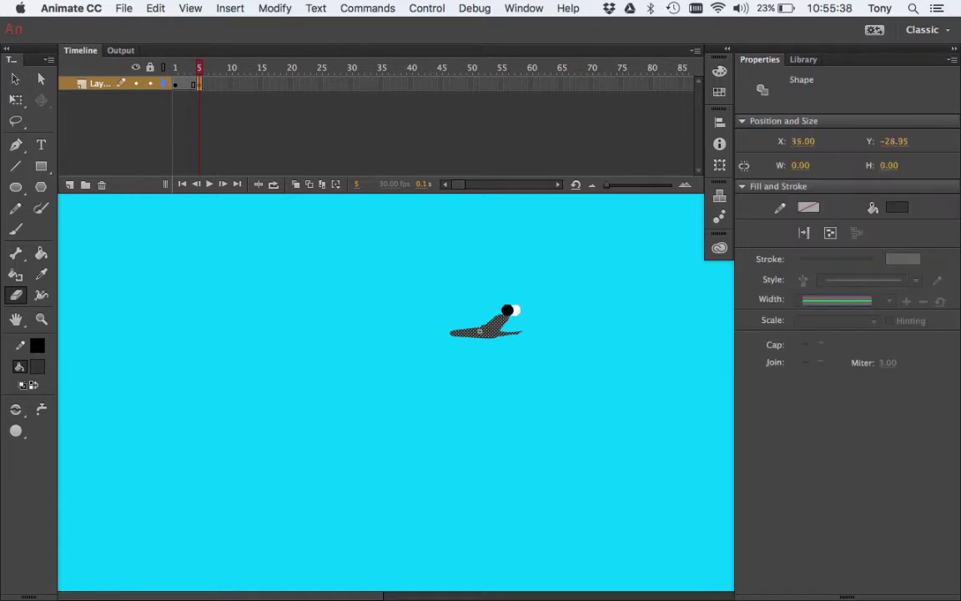
mouse_move(507, 311)
mouse_down()
mouse_move(489, 318)
mouse_move(510, 315)
mouse_move(490, 317)
mouse_move(506, 325)
mouse_move(495, 316)
mouse_move(466, 318)
mouse_up()
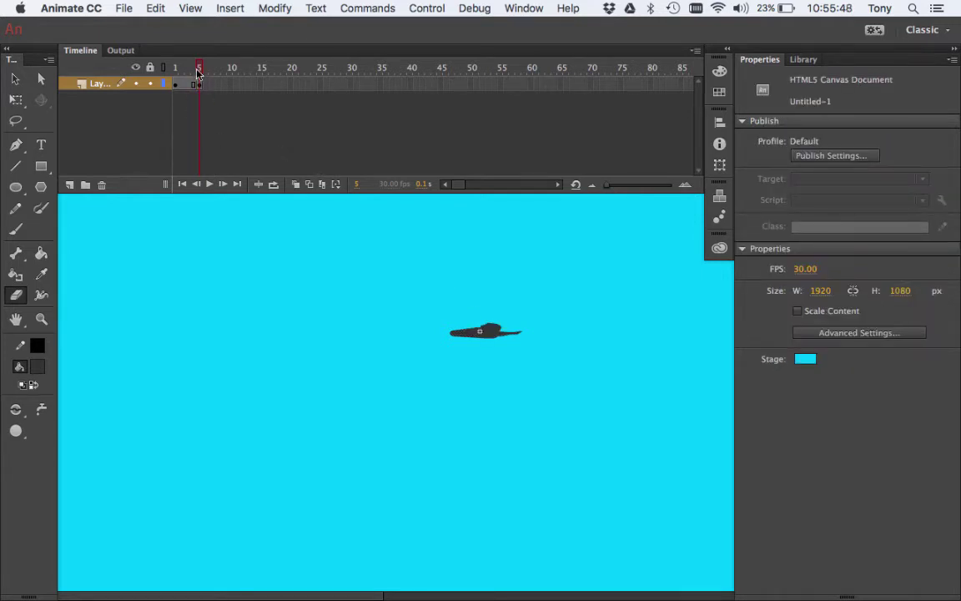
mouse_move(199, 72)
mouse_down()
mouse_move(175, 71)
mouse_move(206, 72)
mouse_up()
click(199, 84)
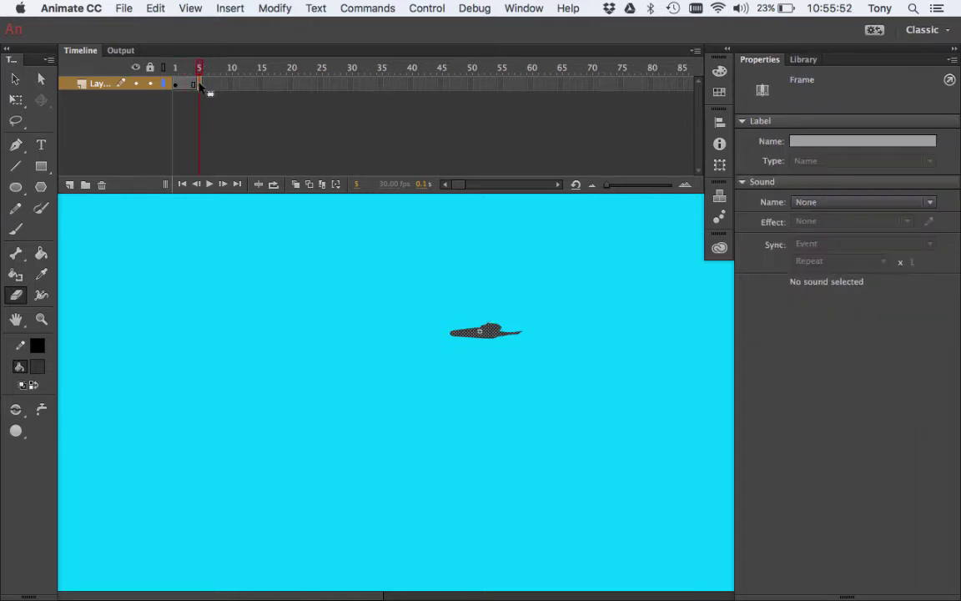
mouse_move(492, 316)
mouse_down()
mouse_move(482, 321)
mouse_move(509, 321)
mouse_up()
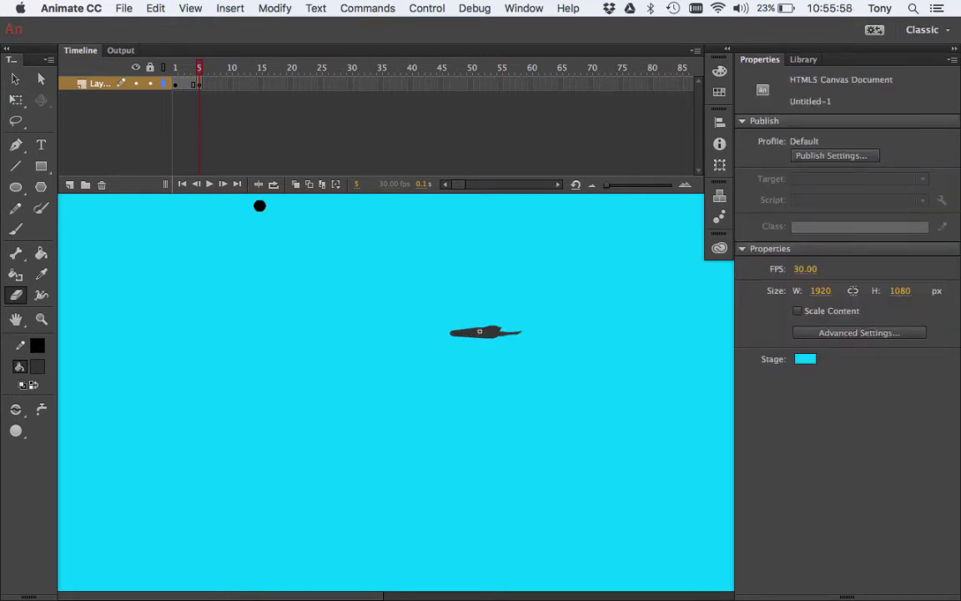
Add a keyframe at frame 10 and erase part of the bird shape.
right_click(231, 88)
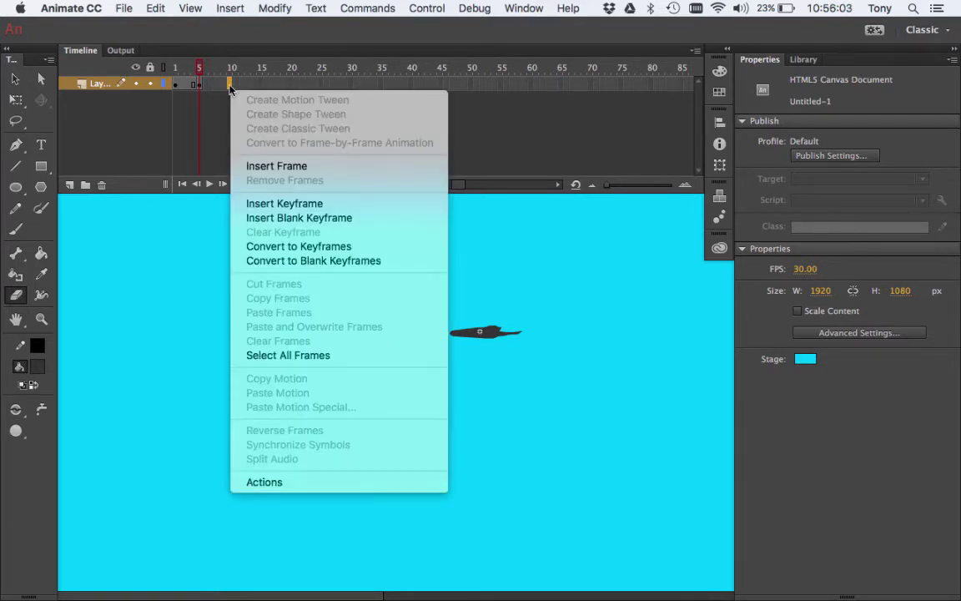
click(265, 204)
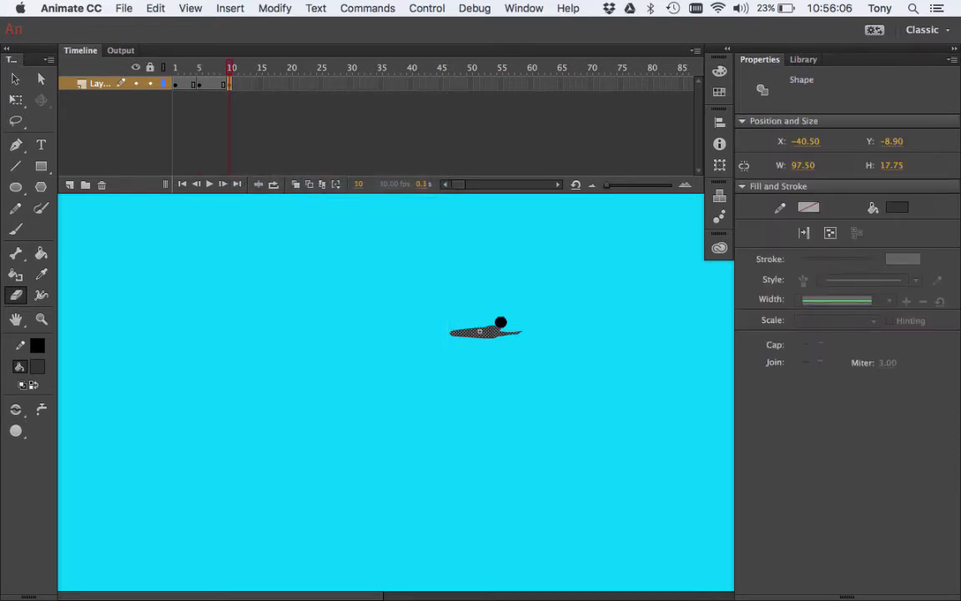
drag(489, 323, 493, 326)
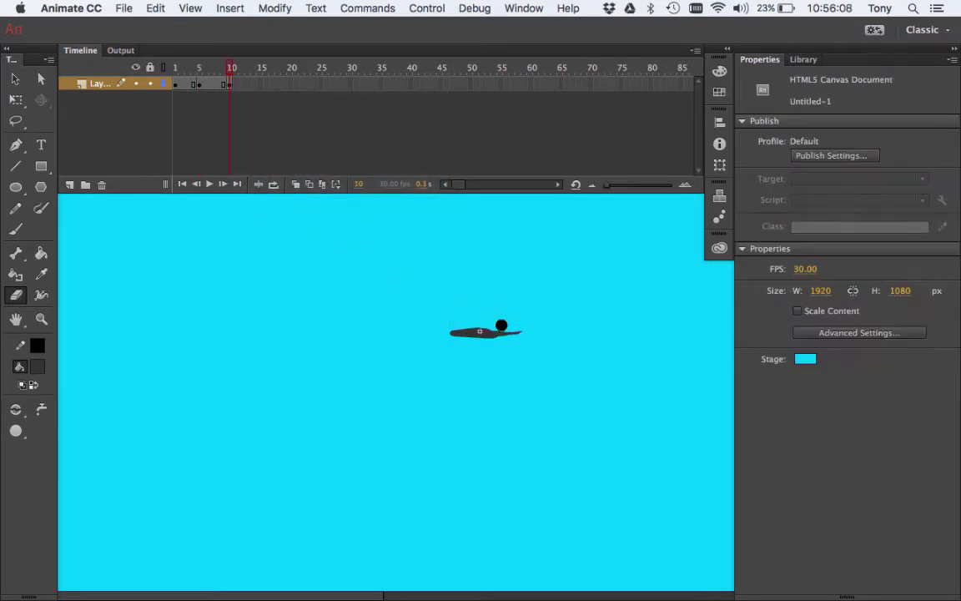
Add a keyframe at frame 15 and brush the wing hanging down below the body.
right_click(261, 85)
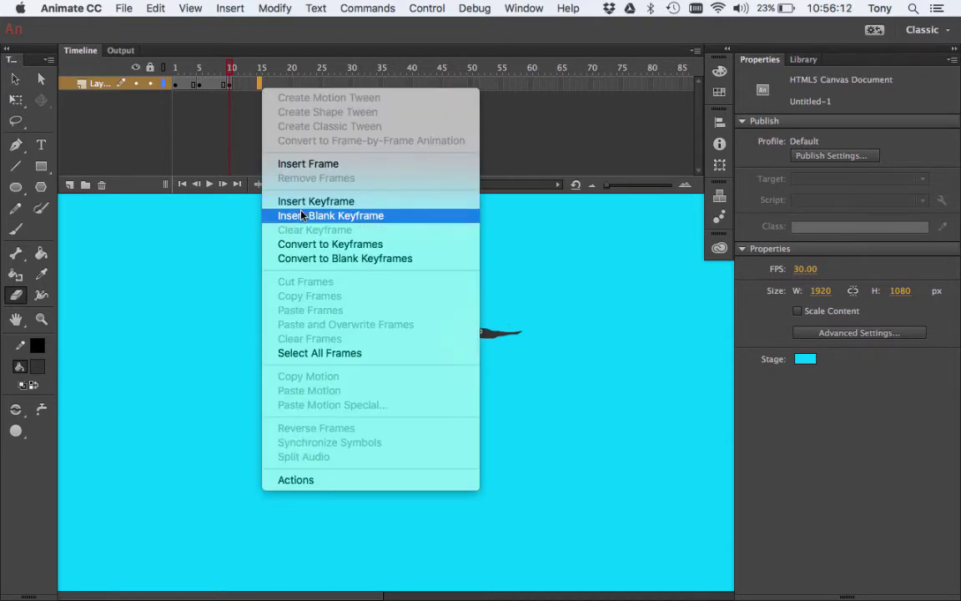
click(275, 204)
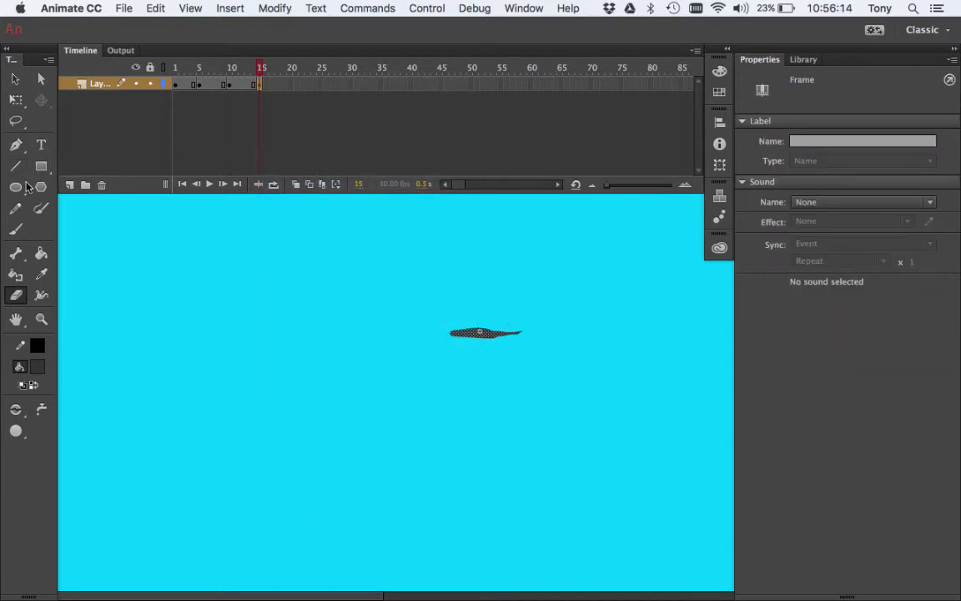
click(15, 225)
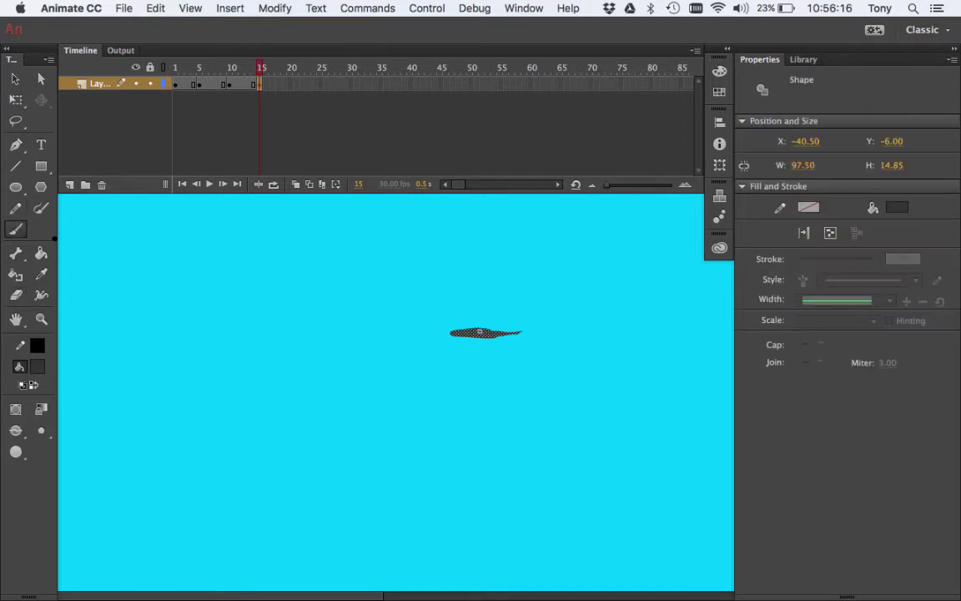
mouse_move(479, 337)
mouse_down()
mouse_move(495, 344)
mouse_move(480, 334)
mouse_up()
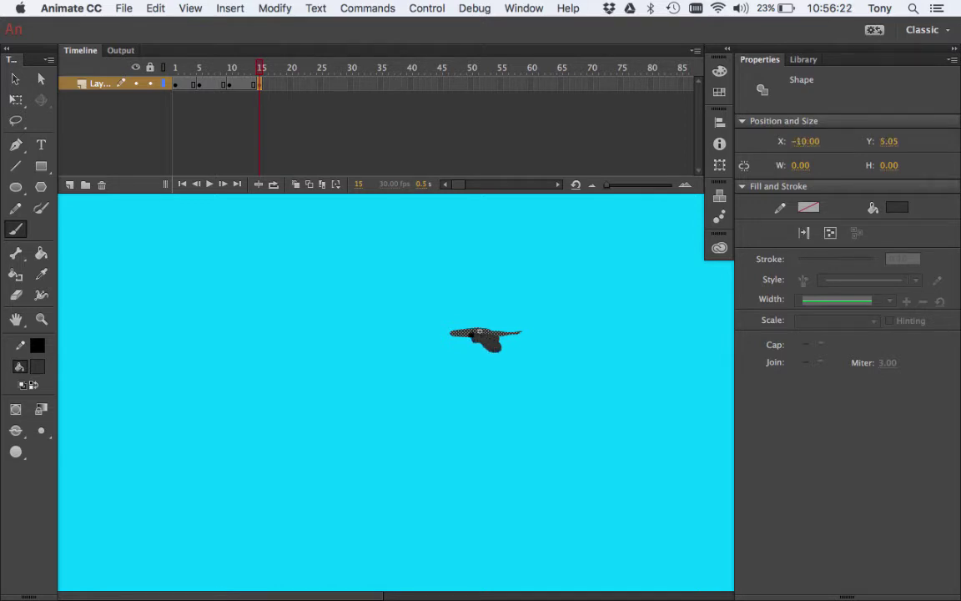
drag(493, 348, 501, 355)
key(super+shift+a)
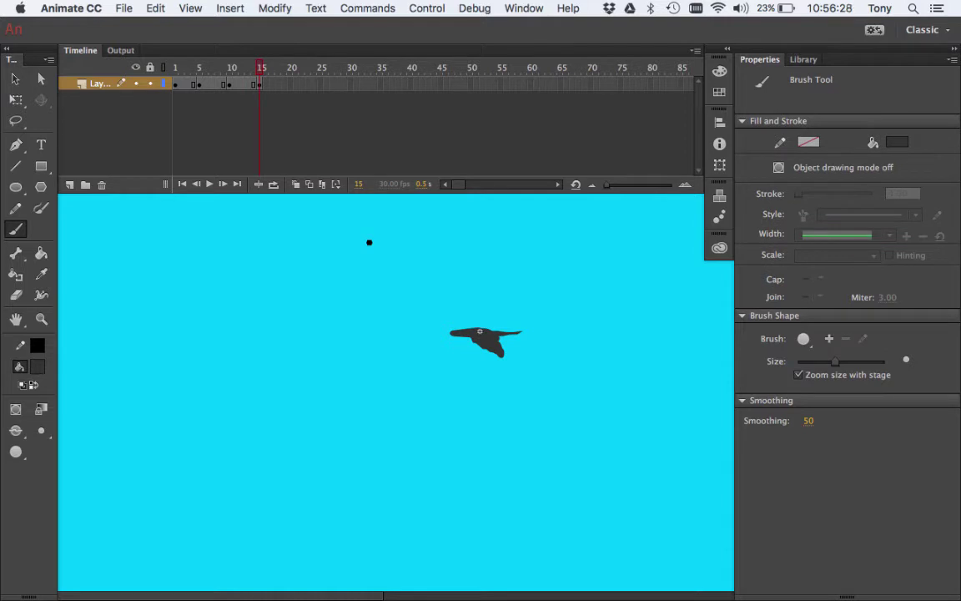
drag(236, 67, 269, 63)
click(289, 85)
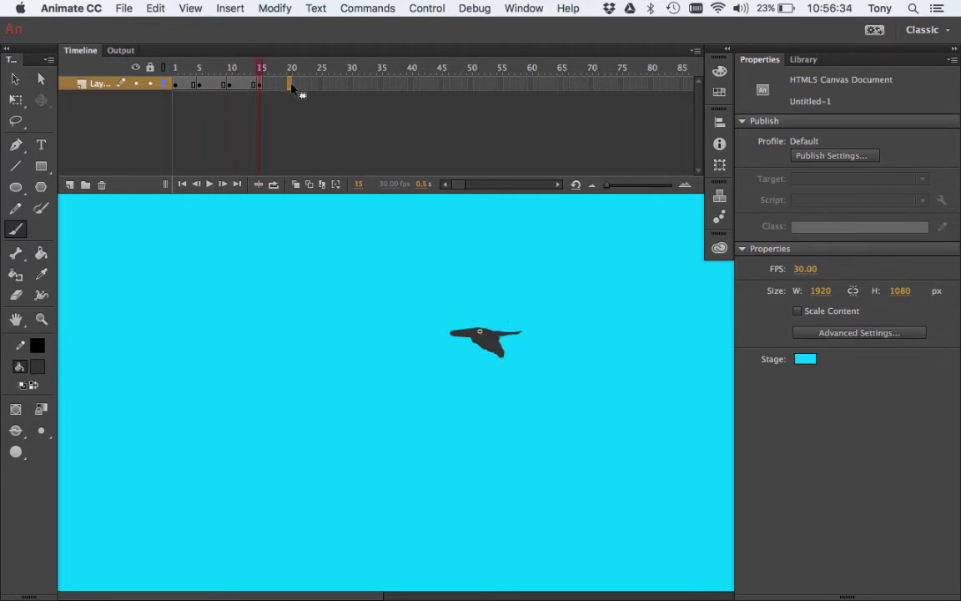
Insert a closing keyframe at frame 20 and step through frames 1–20.
right_click(290, 85)
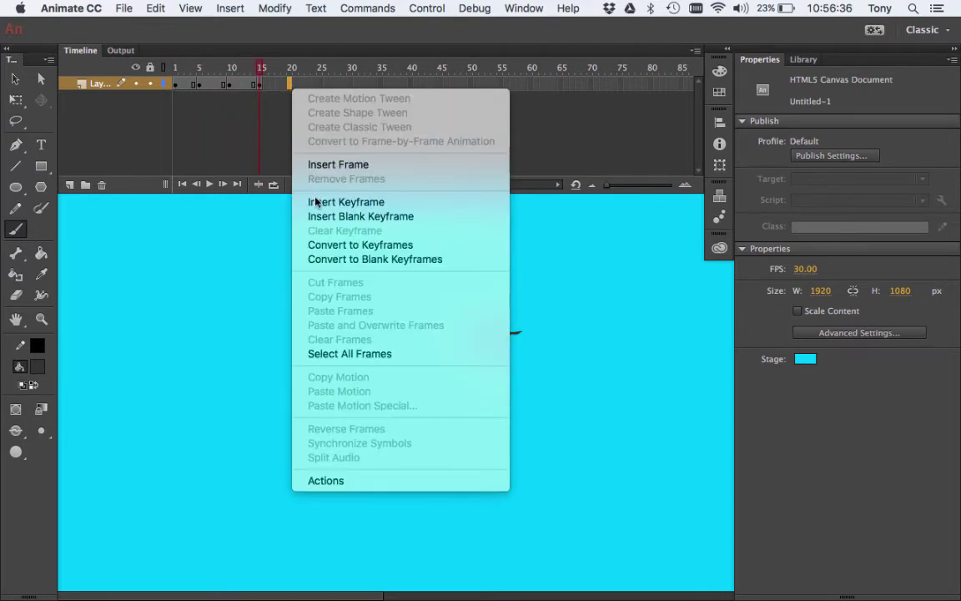
click(316, 203)
click(290, 66)
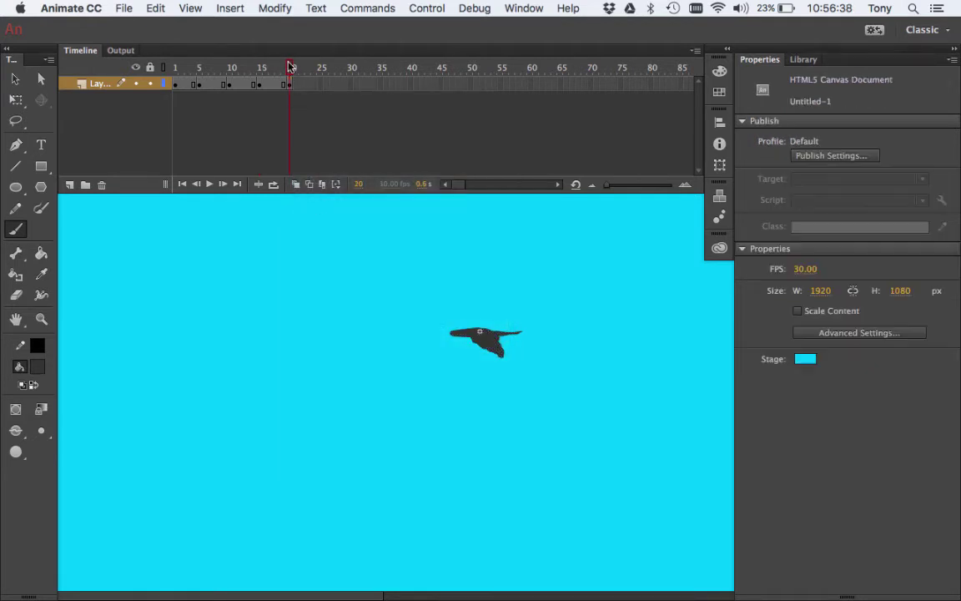
click(172, 67)
key(Return)
click(169, 65)
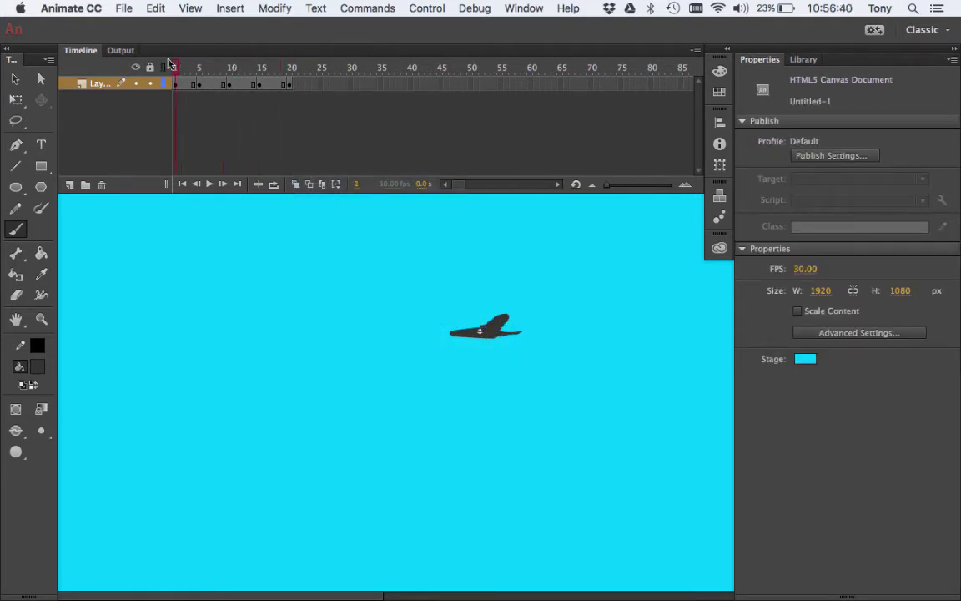
drag(170, 65, 194, 65)
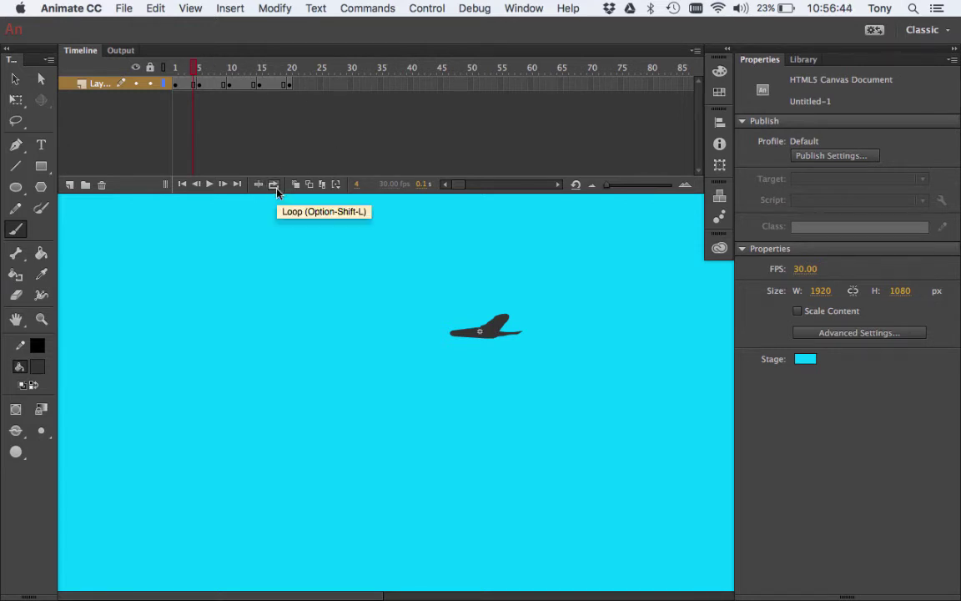
Loop-play the wing flap over frames 1–19, then turn Loop off.
click(275, 185)
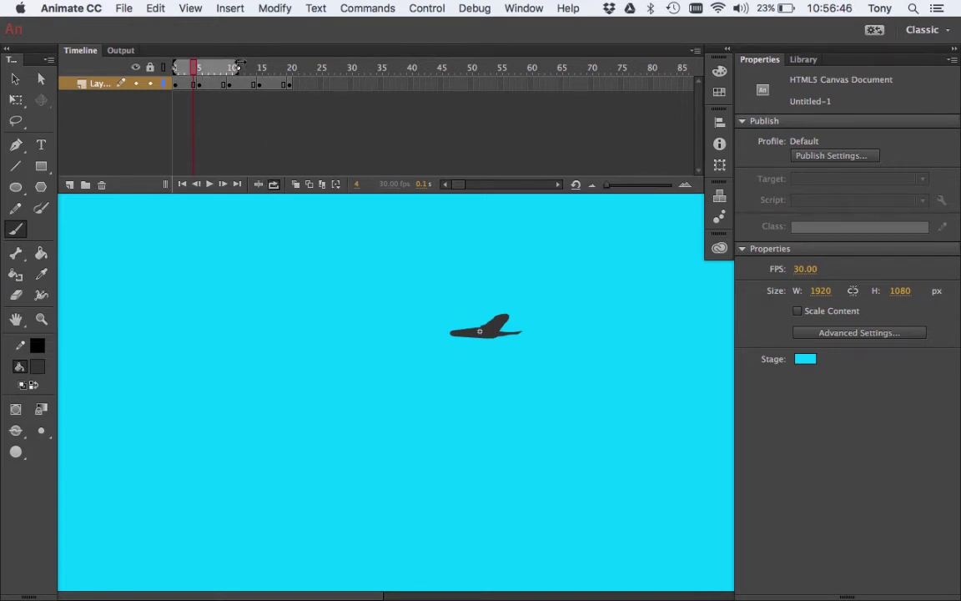
drag(239, 65, 292, 67)
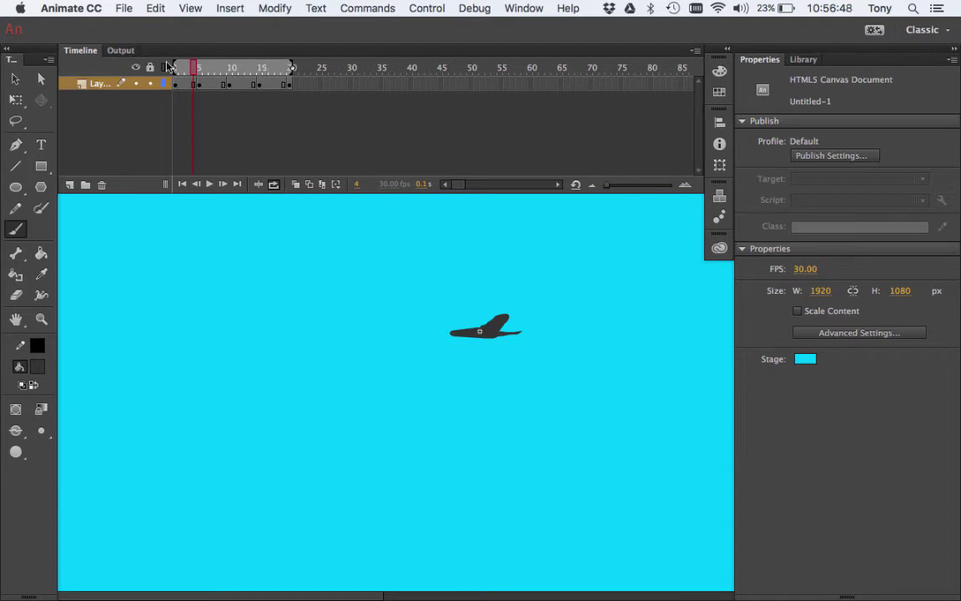
click(210, 184)
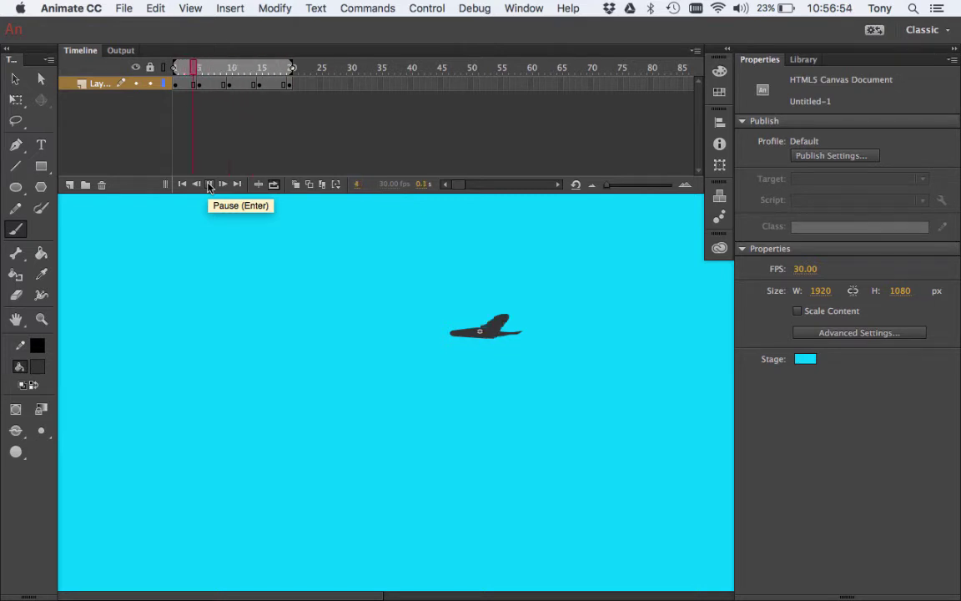
click(209, 184)
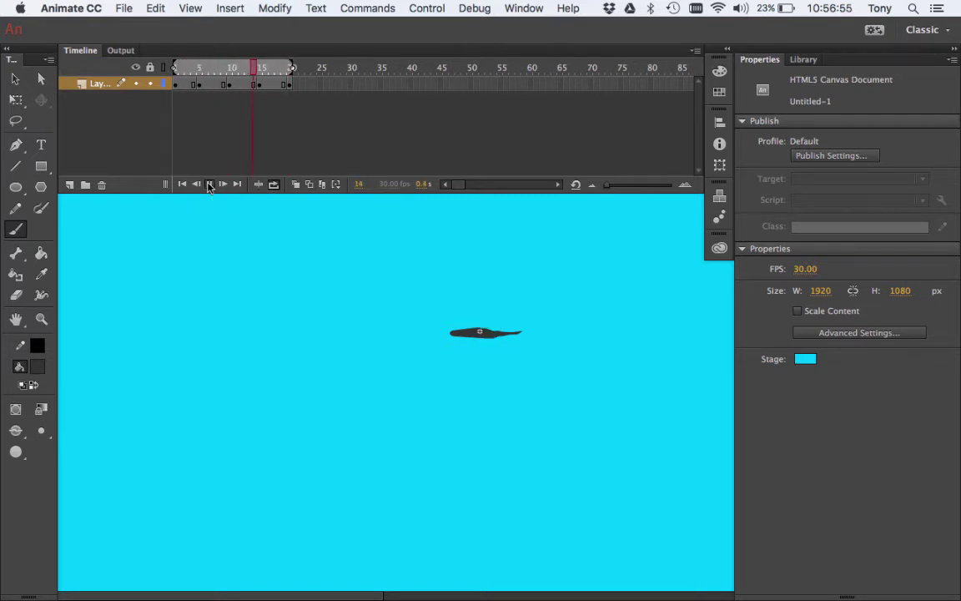
click(273, 185)
Replay the wing flap from frame 1 several times, ending rewound to frame 1.
drag(256, 76, 176, 70)
key(Return)
drag(276, 69, 176, 70)
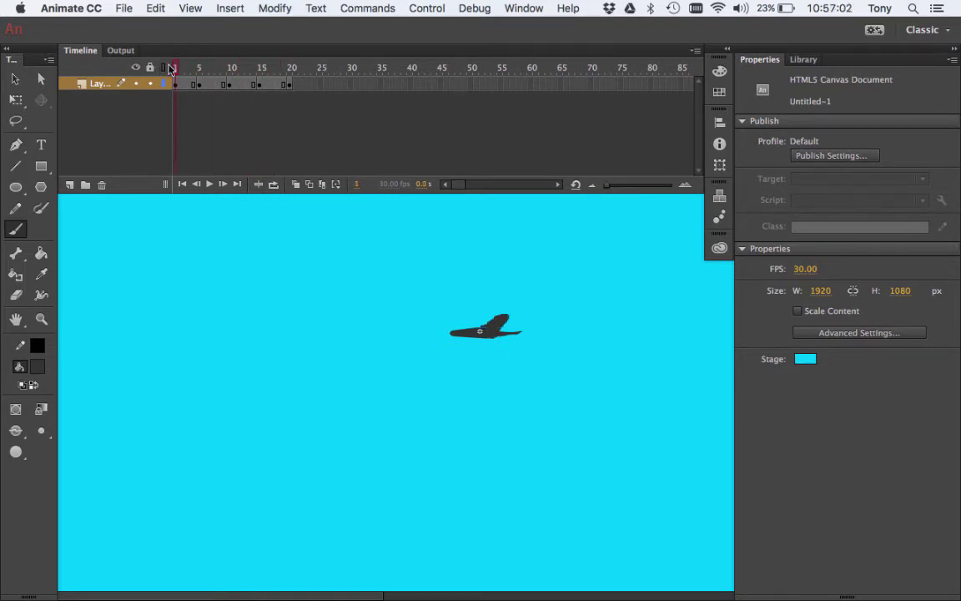
key(Return)
click(180, 70)
key(Return)
key(Return)
drag(292, 67, 169, 68)
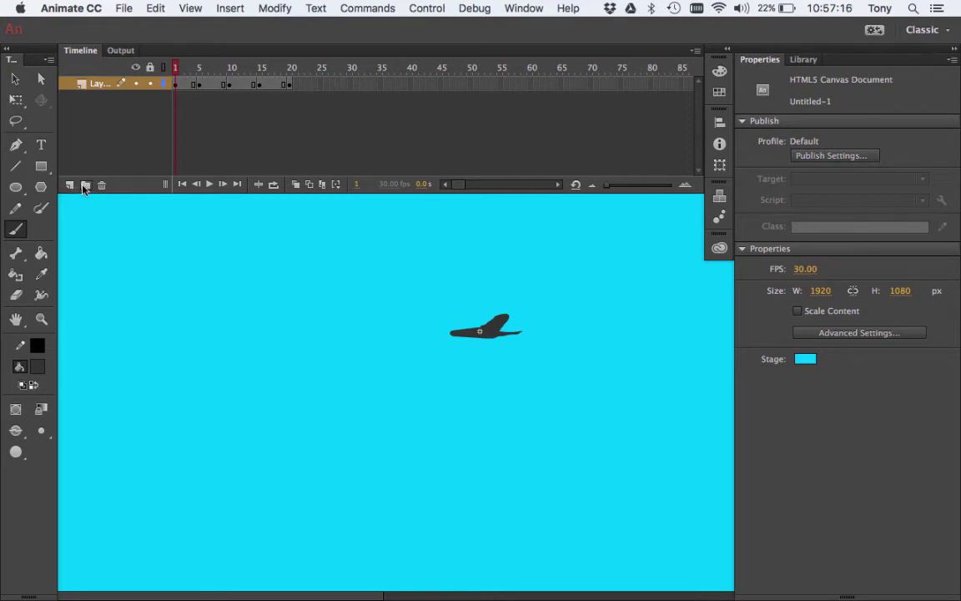
Exit the bird symbol to Scene 1, switching to Small Screen workspace and back to Classic.
click(923, 29)
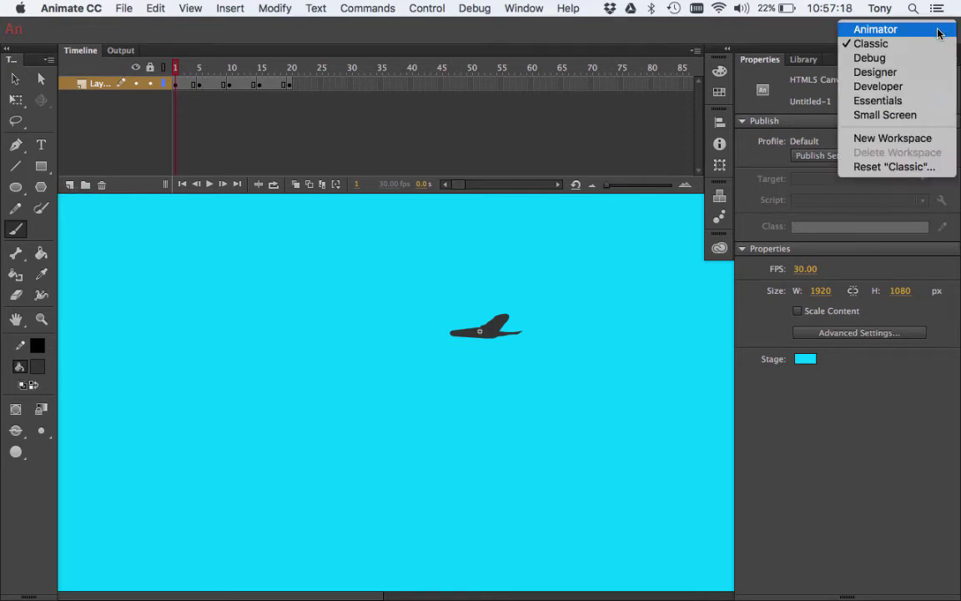
click(907, 115)
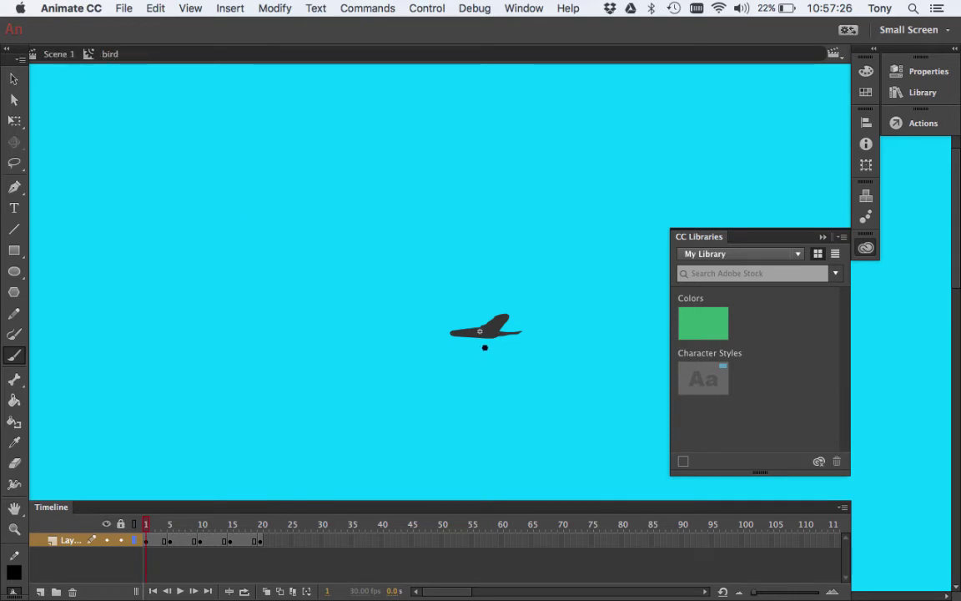
click(56, 54)
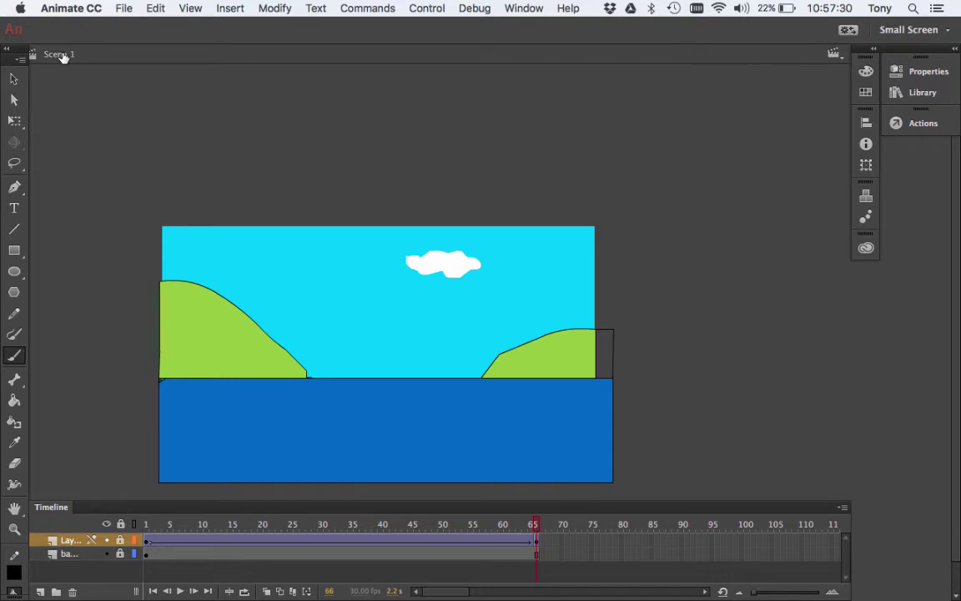
click(908, 29)
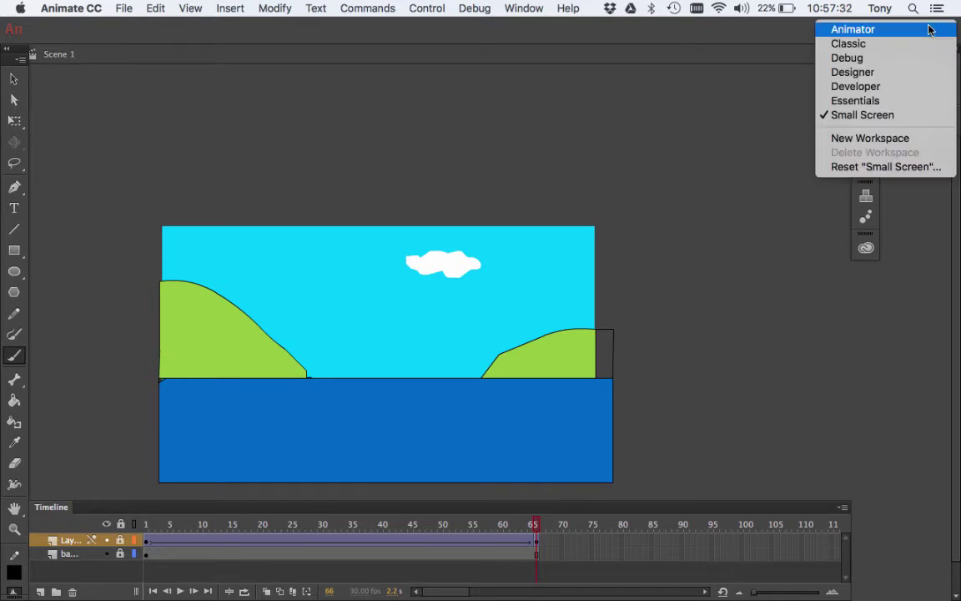
click(918, 43)
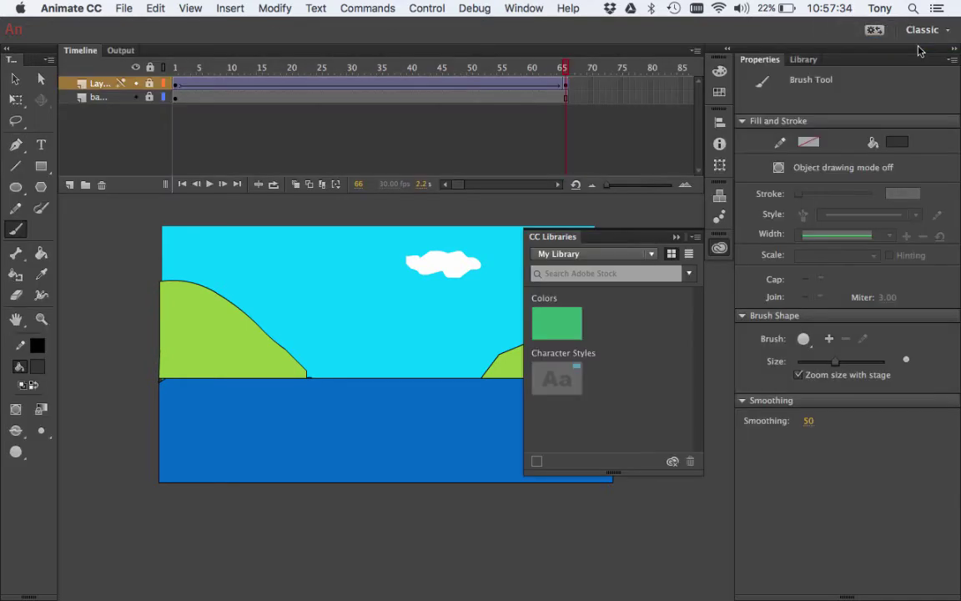
click(801, 60)
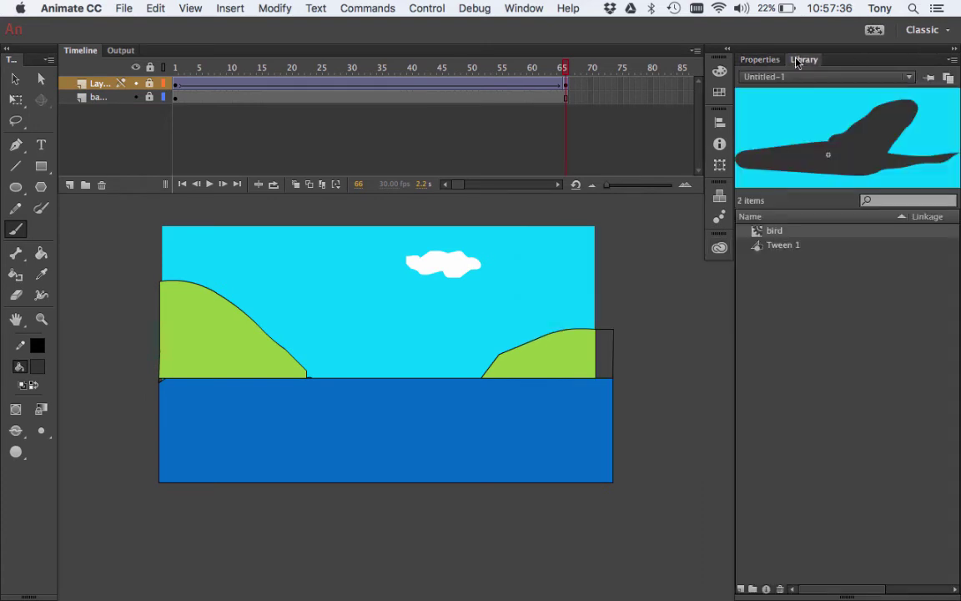
Add a new layer and place a bird instance above the right hill at frame 1.
click(762, 234)
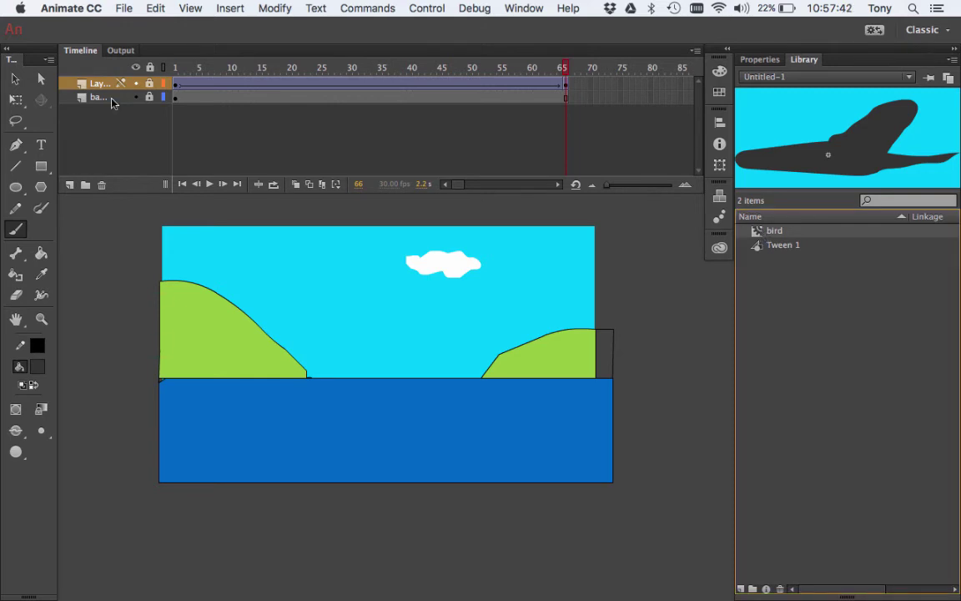
click(70, 185)
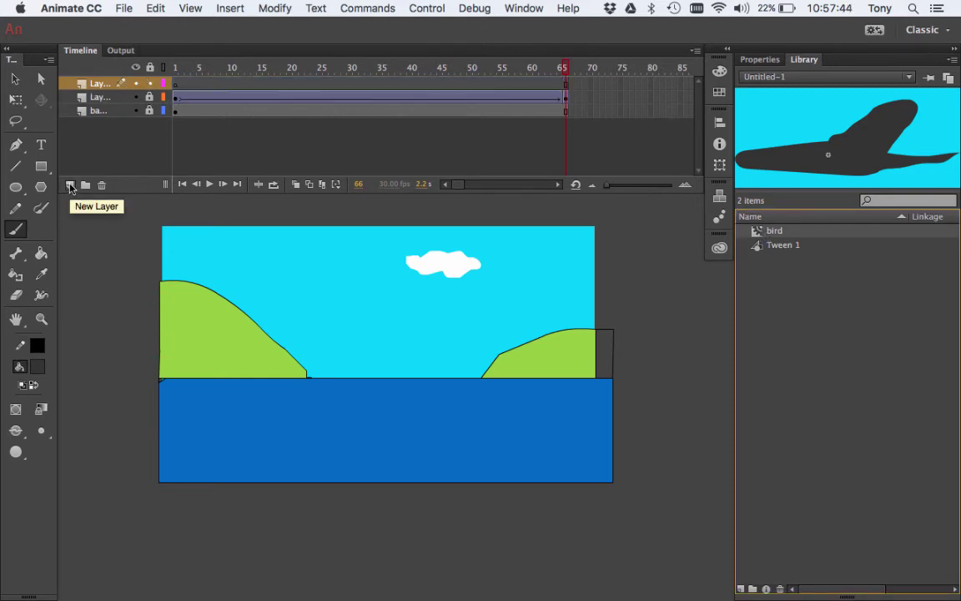
click(176, 85)
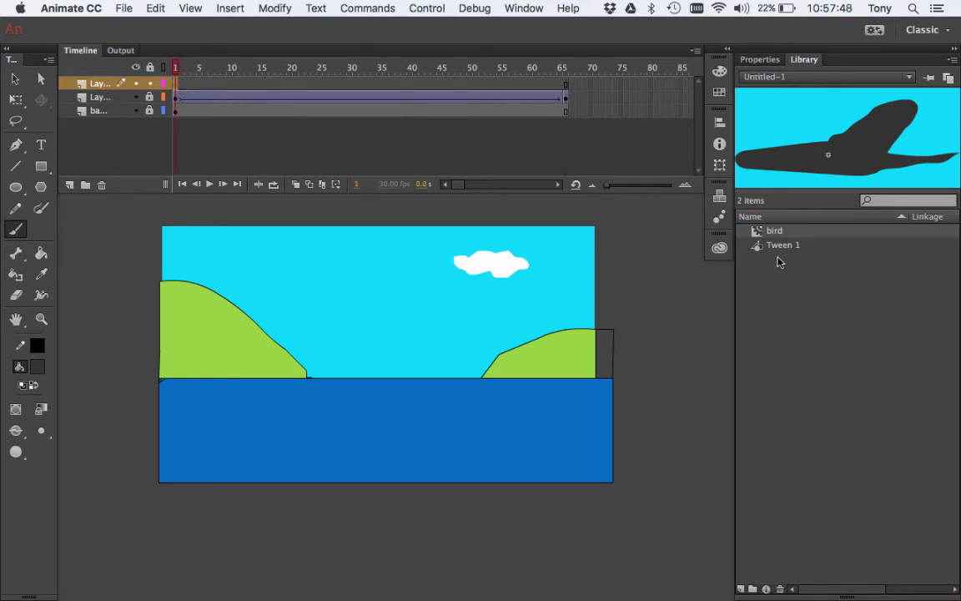
drag(783, 238, 561, 301)
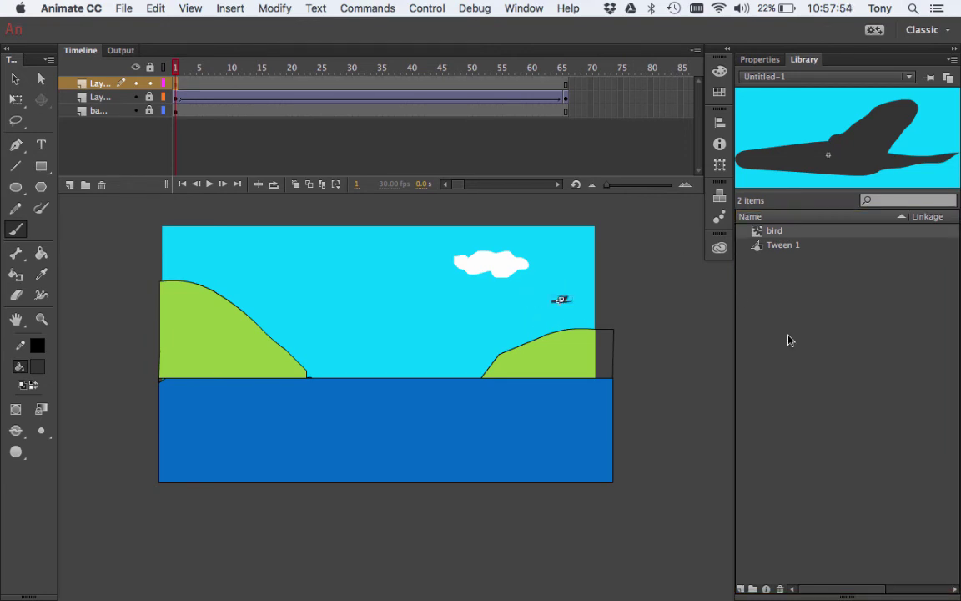
click(16, 101)
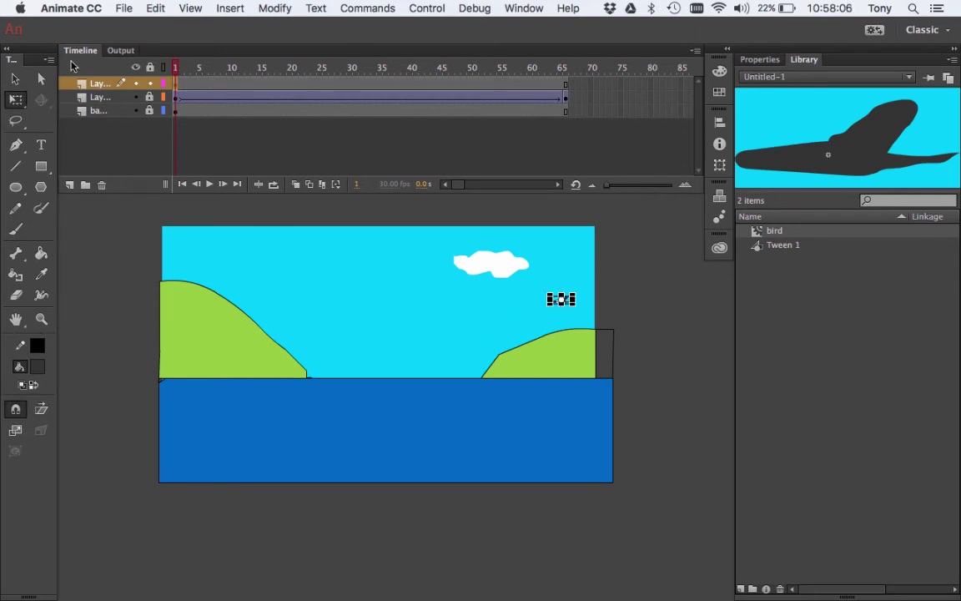
click(15, 78)
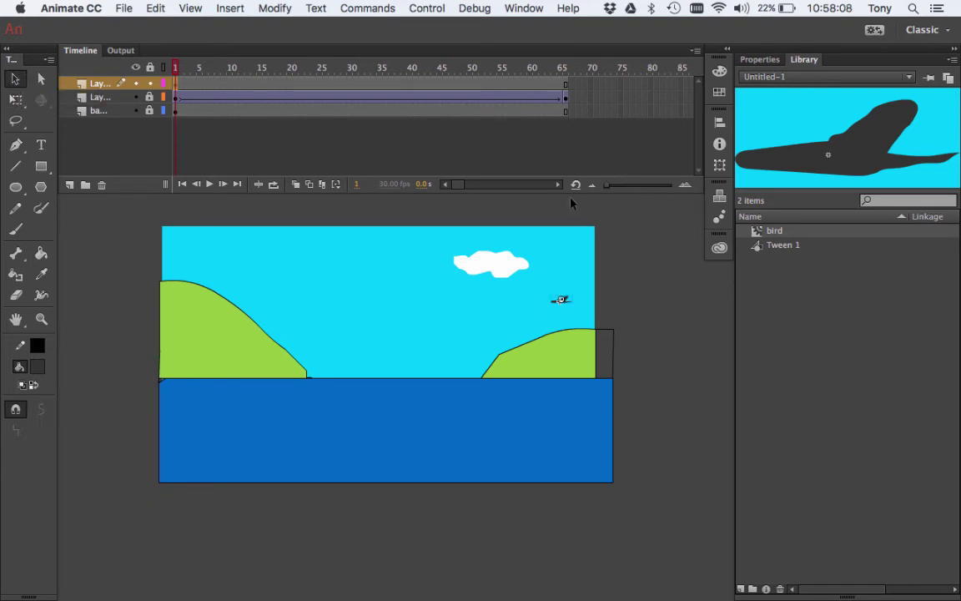
click(643, 303)
Classic-tween the bird layer with a frame 66 keyframe moving the bird to the left edge.
click(451, 84)
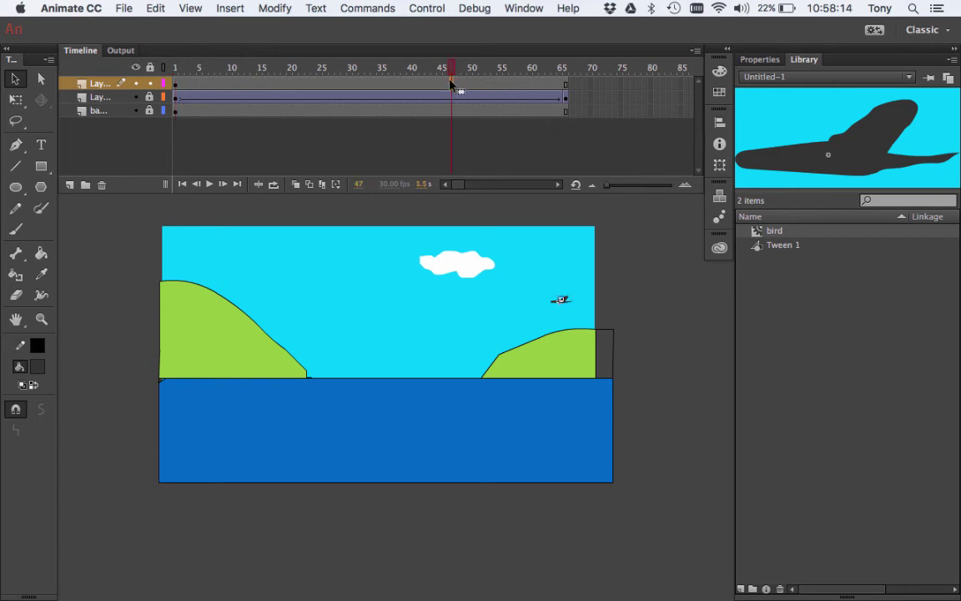
right_click(450, 84)
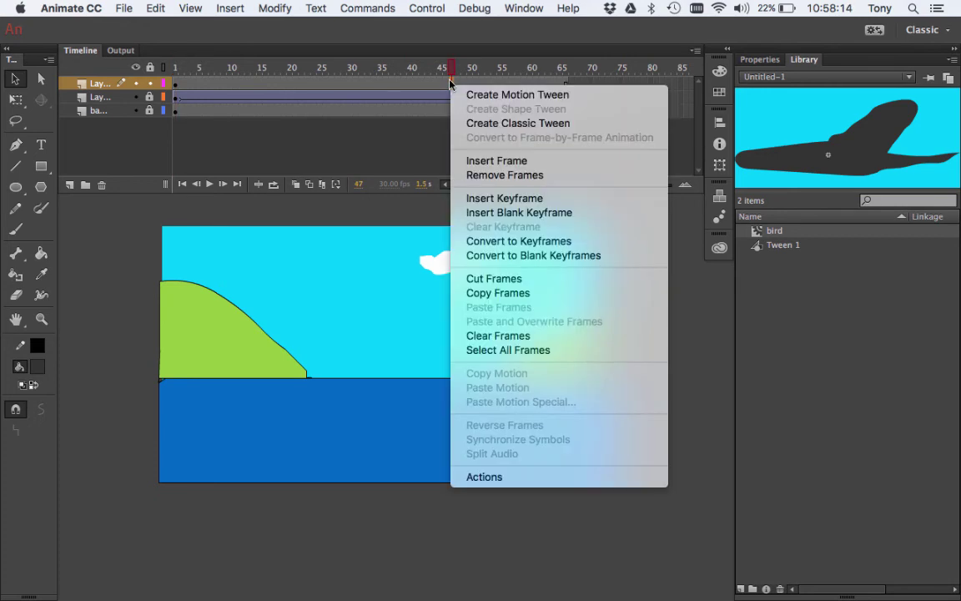
click(484, 123)
right_click(566, 85)
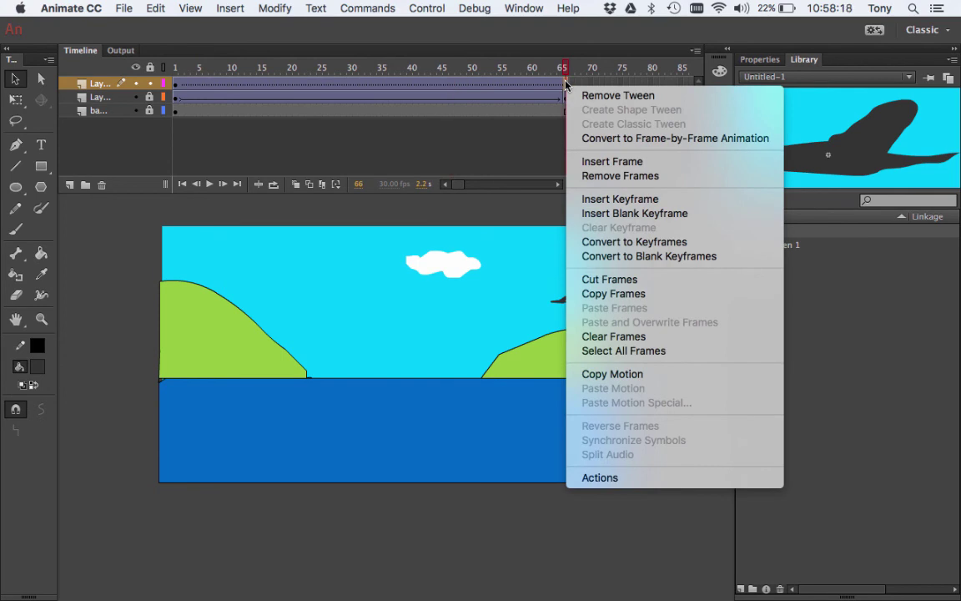
click(584, 200)
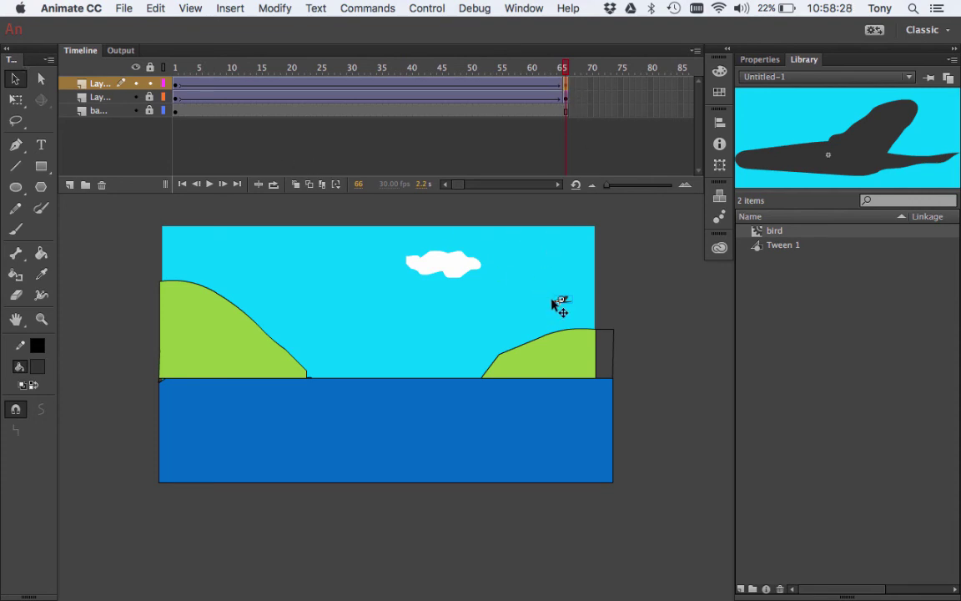
drag(552, 304, 131, 300)
Rewind to frame 1 and play the bird and cloud animation several times.
click(488, 67)
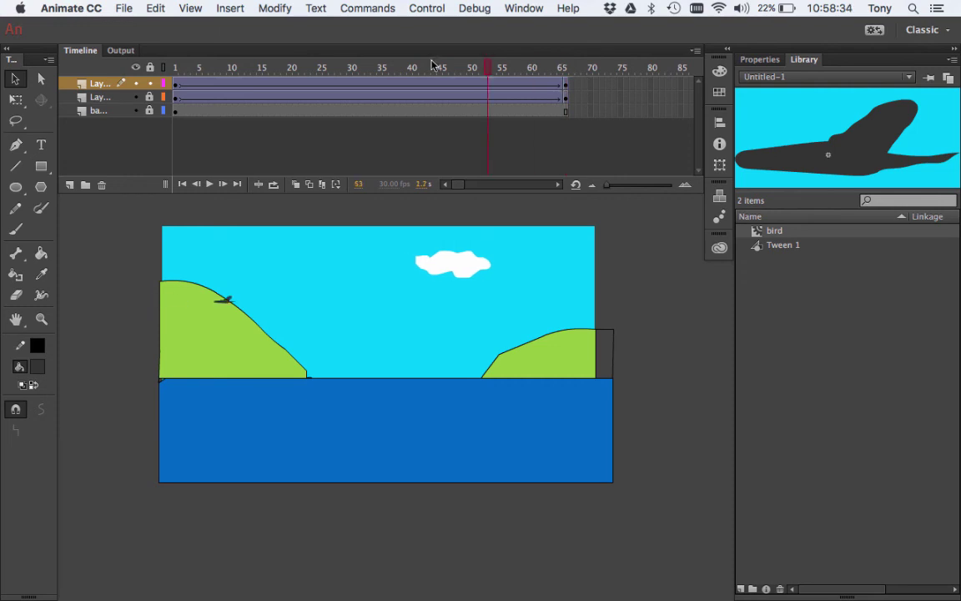
drag(433, 64, 88, 69)
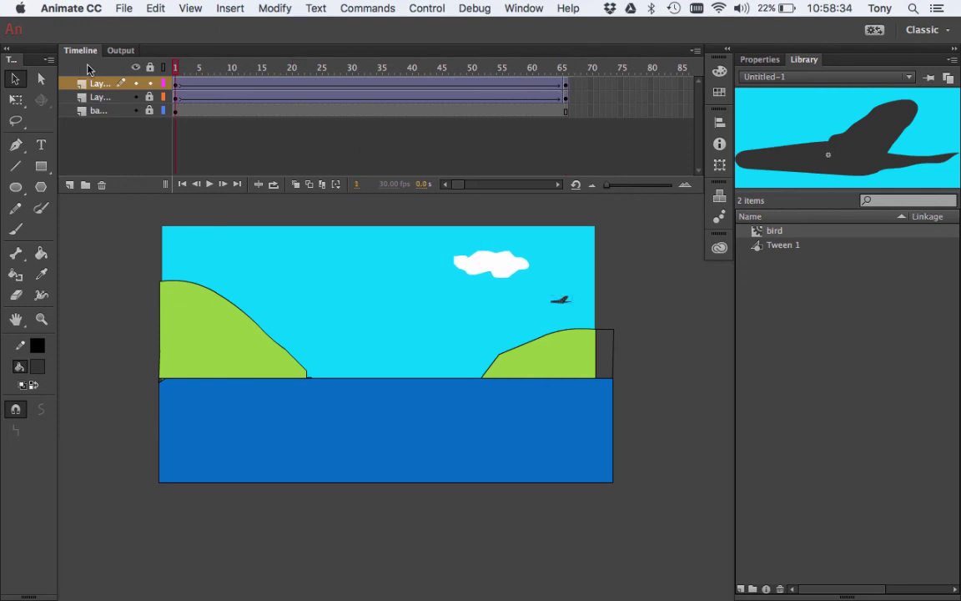
click(208, 184)
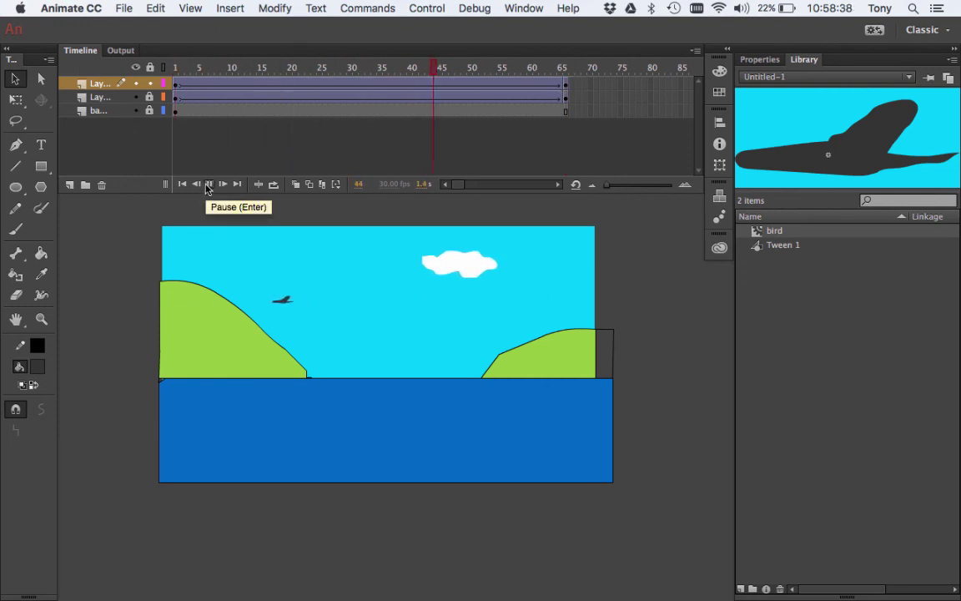
click(211, 184)
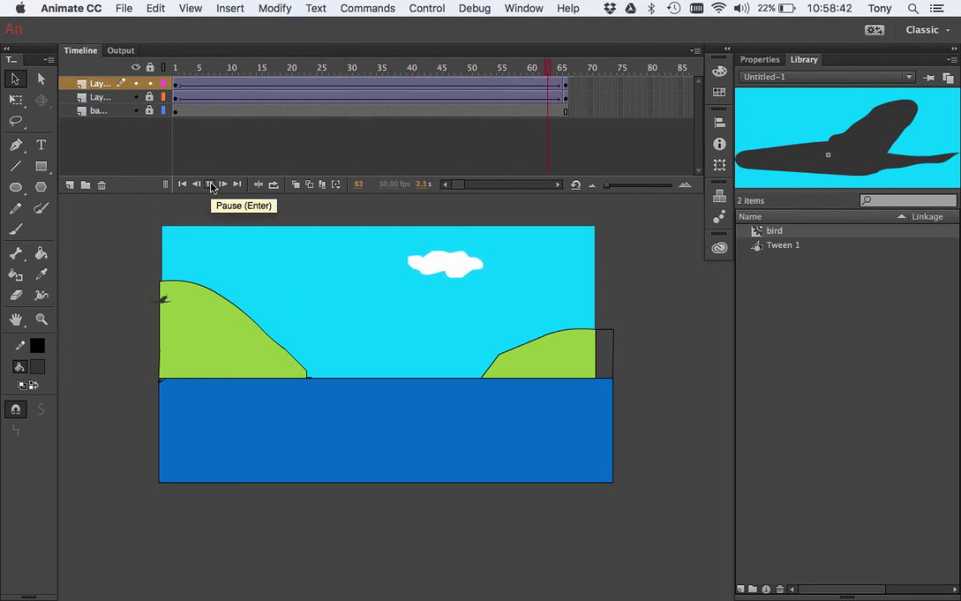
click(211, 184)
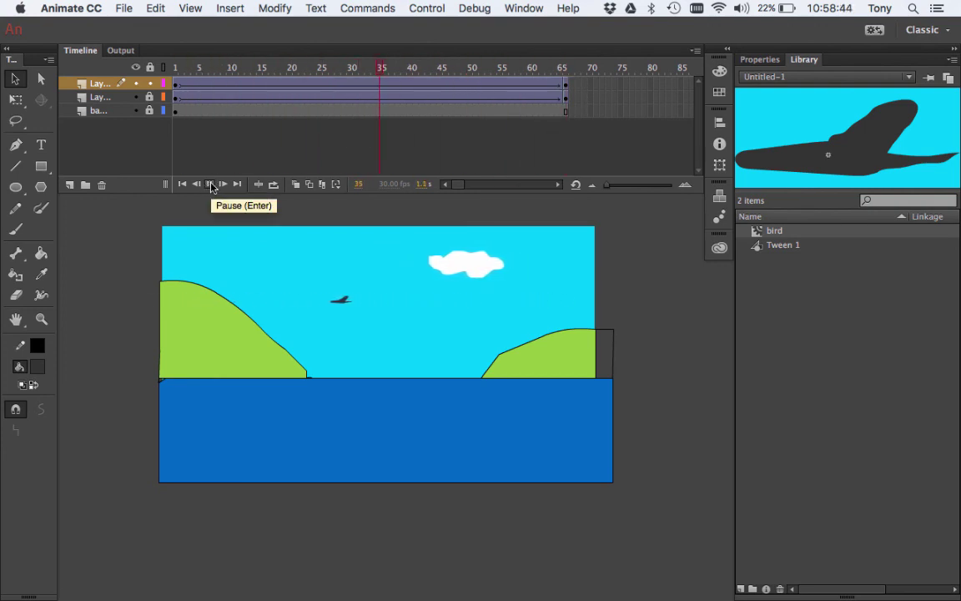
click(211, 184)
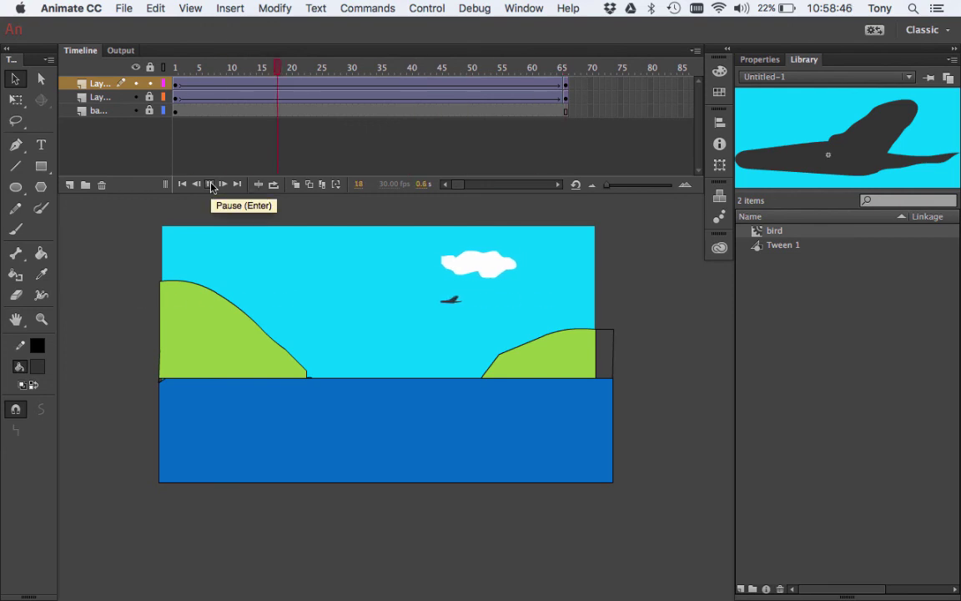
click(211, 184)
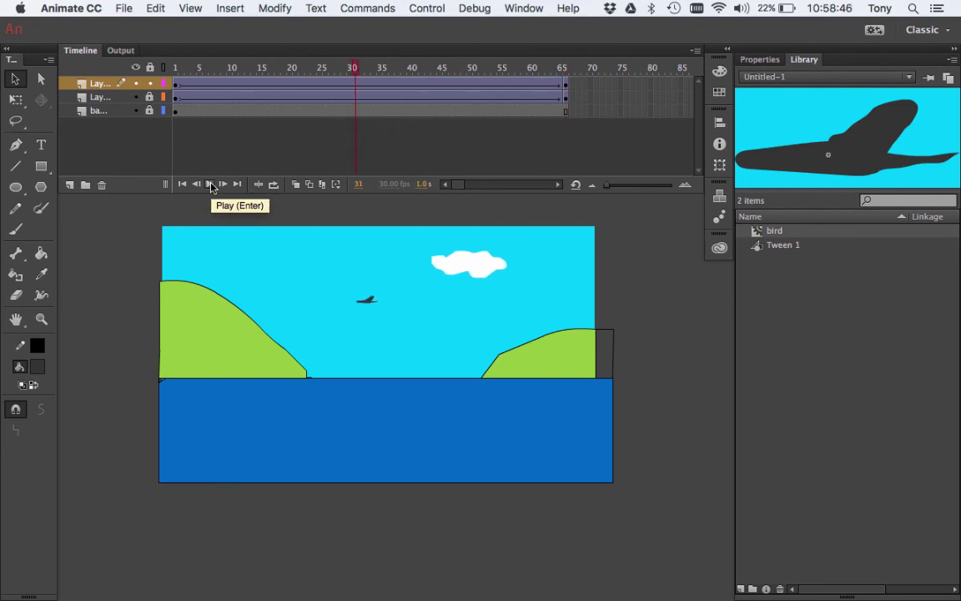
click(367, 9)
Test the movie with Control > Test so Untitled-1 loads in Safari from 127.0.0.1.
mouse_move(425, 7)
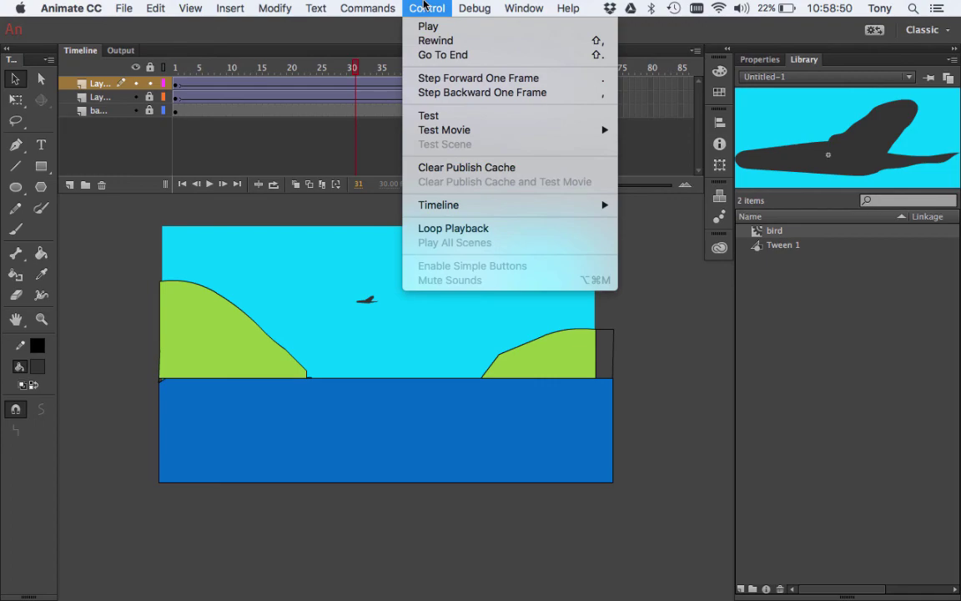
click(427, 115)
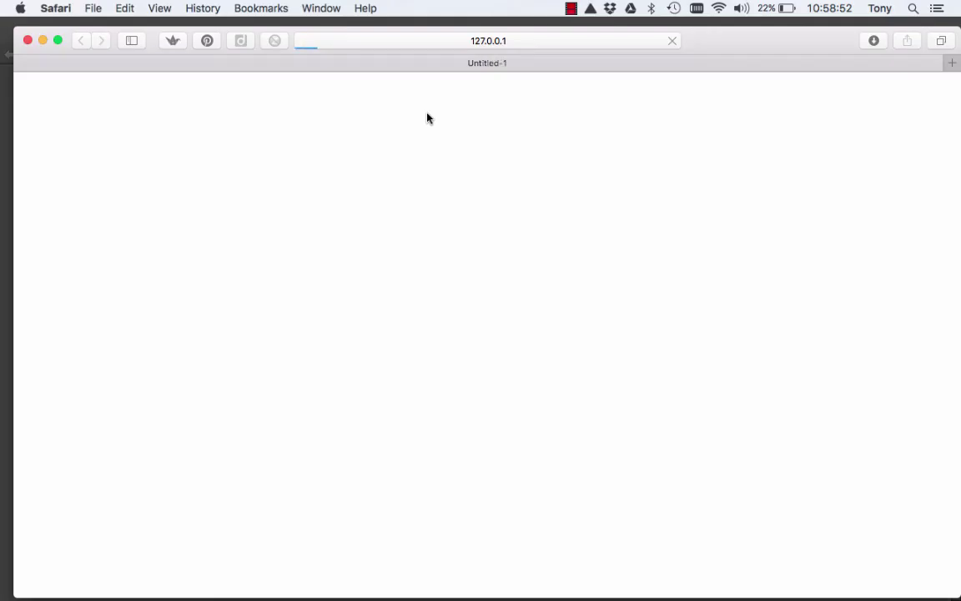
click(163, 8)
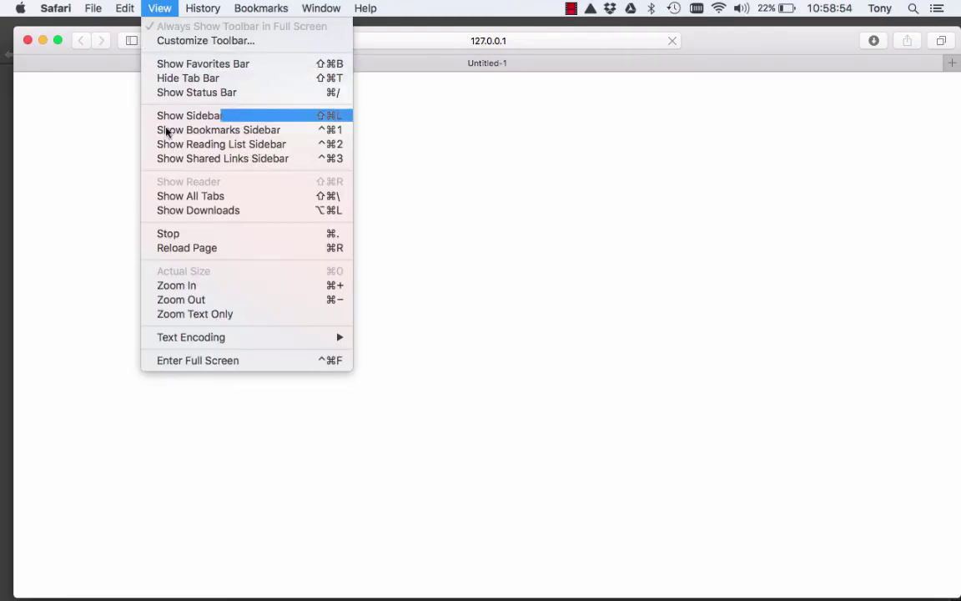
click(177, 306)
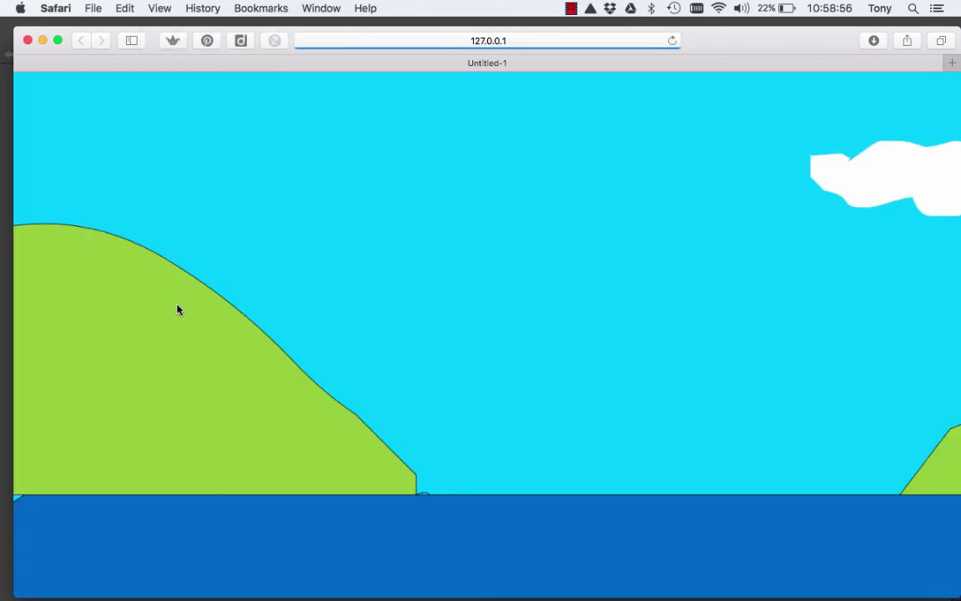